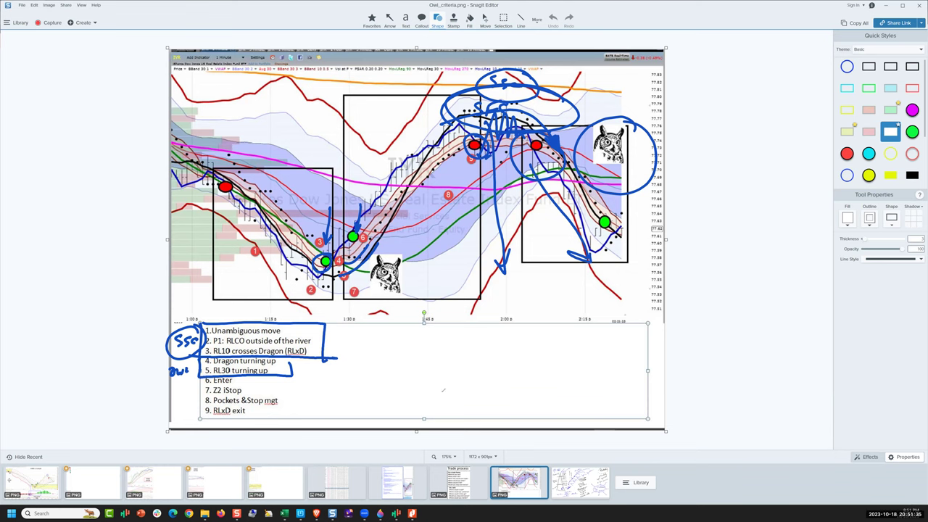
Step: Sketch an example price curve with dots and a baseline below the criteria checklist
{"action": "mouse_move", "coordinate": [396, 365]}
{"action": "left_mouse_down"}
{"action": "mouse_move", "coordinate": [466, 448]}
{"action": "mouse_move", "coordinate": [484, 446]}
{"action": "mouse_move", "coordinate": [540, 377]}
{"action": "mouse_move", "coordinate": [551, 393]}
{"action": "mouse_move", "coordinate": [599, 349]}
{"action": "left_mouse_up"}
{"action": "mouse_move", "coordinate": [572, 386]}
{"action": "left_mouse_down"}
{"action": "mouse_move", "coordinate": [548, 395]}
{"action": "mouse_move", "coordinate": [560, 388]}
{"action": "mouse_move", "coordinate": [580, 411]}
{"action": "left_mouse_up"}
{"action": "mouse_move", "coordinate": [604, 395]}
{"action": "left_mouse_down"}
{"action": "mouse_move", "coordinate": [596, 399]}
{"action": "mouse_move", "coordinate": [605, 404]}
{"action": "left_mouse_up"}
{"action": "left_click_drag", "start_coordinate": [595, 352], "coordinate": [593, 363]}
{"action": "left_click_drag", "start_coordinate": [632, 325], "coordinate": [638, 329]}
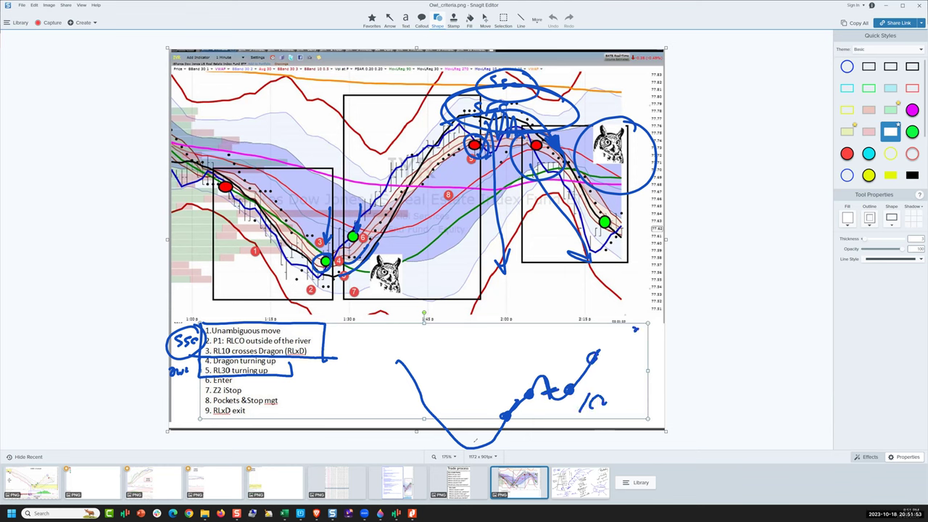
{"action": "mouse_move", "coordinate": [445, 447]}
{"action": "left_mouse_down"}
{"action": "mouse_move", "coordinate": [599, 449]}
{"action": "mouse_move", "coordinate": [477, 452]}
{"action": "mouse_move", "coordinate": [523, 471]}
{"action": "mouse_move", "coordinate": [541, 458]}
{"action": "mouse_move", "coordinate": [554, 468]}
{"action": "left_mouse_up"}
Step: Circle the sketched curve and the numbered criteria list, then erase all freehand ink with Escape
{"action": "mouse_move", "coordinate": [611, 386]}
{"action": "left_mouse_down"}
{"action": "mouse_move", "coordinate": [602, 363]}
{"action": "mouse_move", "coordinate": [467, 443]}
{"action": "left_mouse_up"}
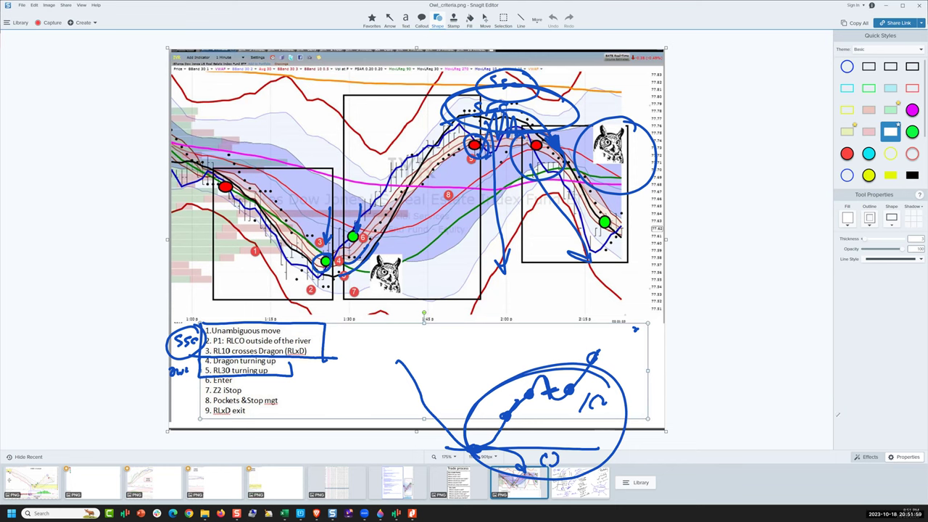
{"action": "mouse_move", "coordinate": [331, 328]}
{"action": "left_mouse_down"}
{"action": "mouse_move", "coordinate": [83, 373]}
{"action": "mouse_move", "coordinate": [76, 389]}
{"action": "left_mouse_up"}
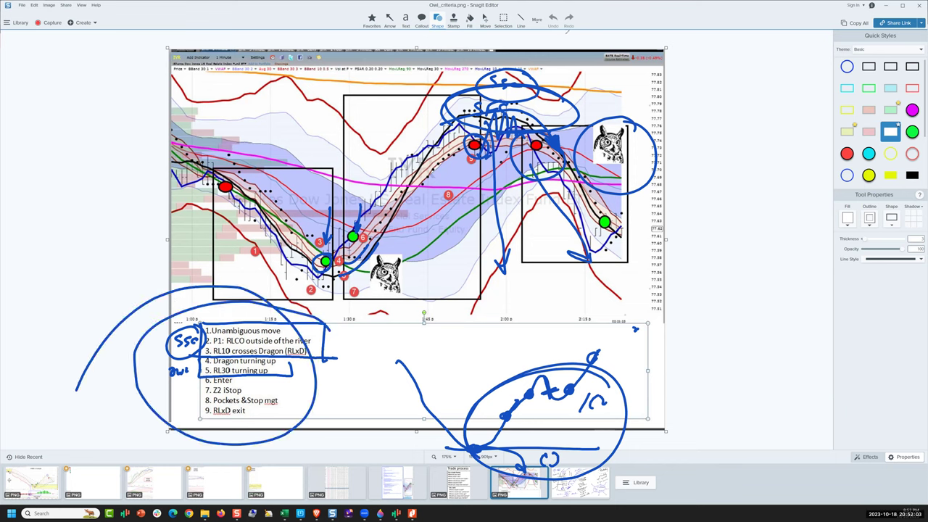
{"action": "key", "text": "Escape"}
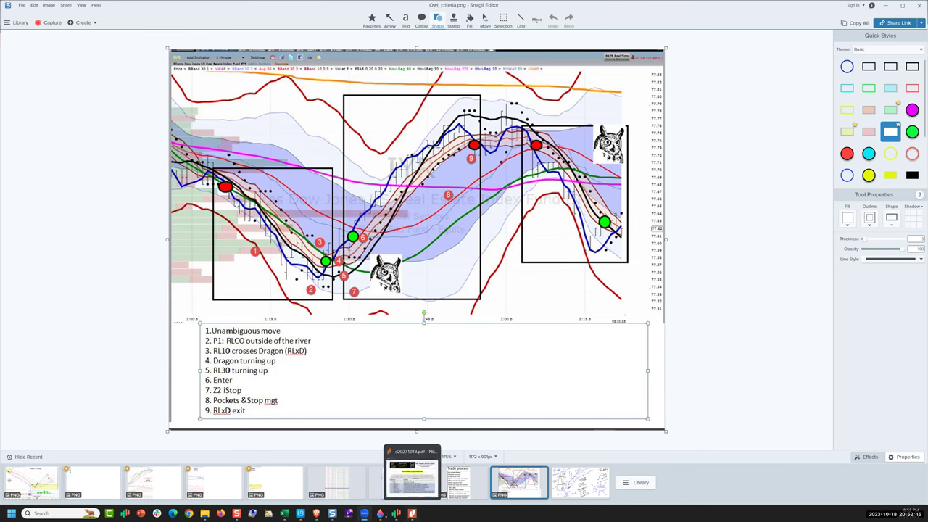
Step: In TC2000, sort the watchlist by Symbol and draw a star and two level lines on the AA chart
{"action": "left_click", "coordinate": [396, 513]}
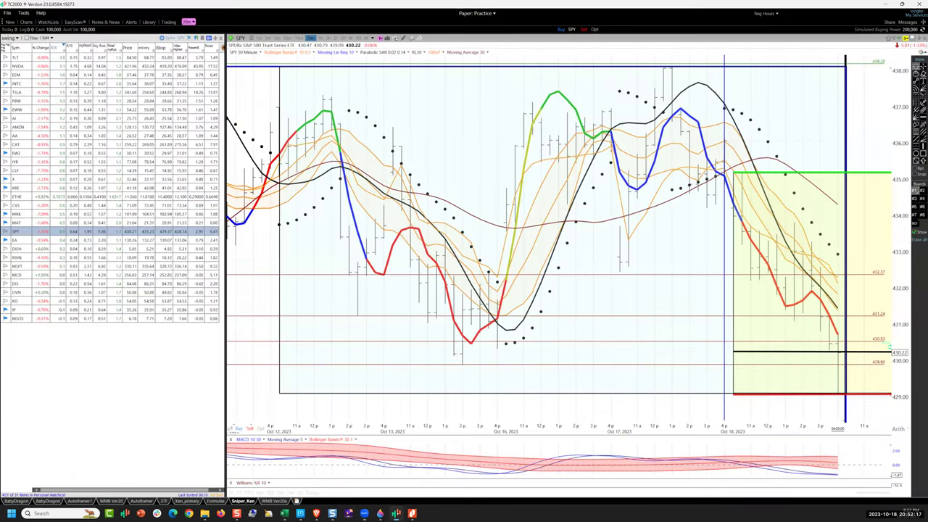
{"action": "left_click", "coordinate": [16, 47]}
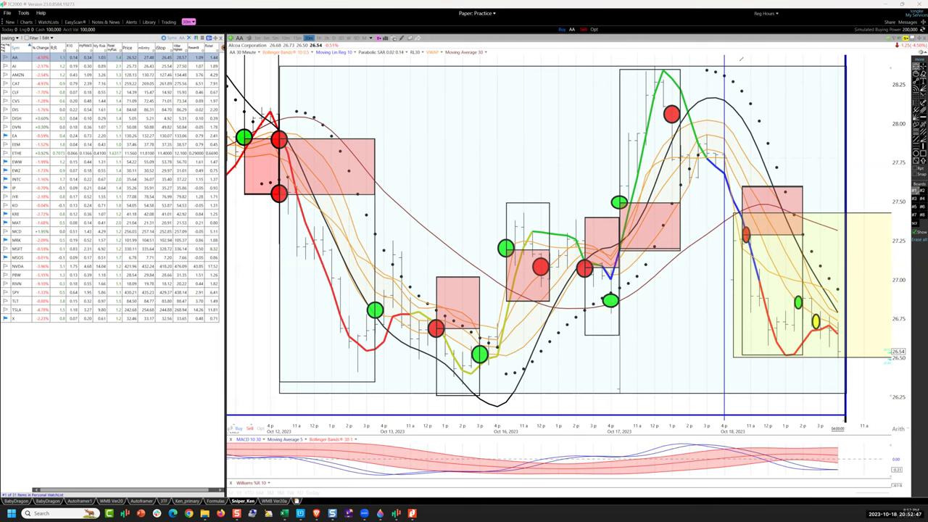
{"action": "mouse_move", "coordinate": [726, 48]}
{"action": "left_mouse_down"}
{"action": "mouse_move", "coordinate": [716, 64]}
{"action": "mouse_move", "coordinate": [730, 65]}
{"action": "mouse_move", "coordinate": [723, 53]}
{"action": "left_mouse_up"}
{"action": "left_click_drag", "start_coordinate": [728, 214], "coordinate": [771, 214]}
{"action": "left_click_drag", "start_coordinate": [728, 362], "coordinate": [782, 365]}
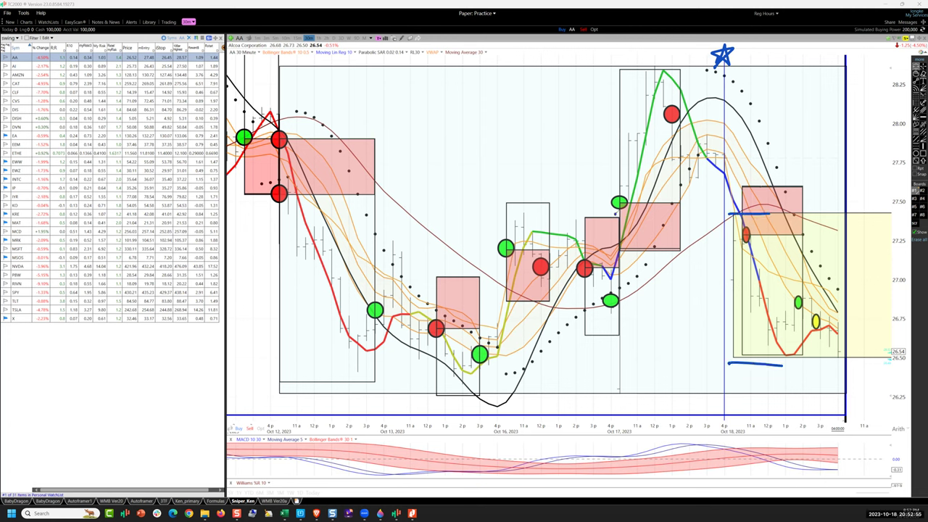
Step: Draw lines from the green to the red marker and down from the peak, then circle the red marker as OWL
{"action": "left_click_drag", "start_coordinate": [616, 213], "coordinate": [676, 128]}
{"action": "mouse_move", "coordinate": [648, 98]}
{"action": "left_mouse_down"}
{"action": "mouse_move", "coordinate": [668, 135]}
{"action": "mouse_move", "coordinate": [677, 133]}
{"action": "left_mouse_up"}
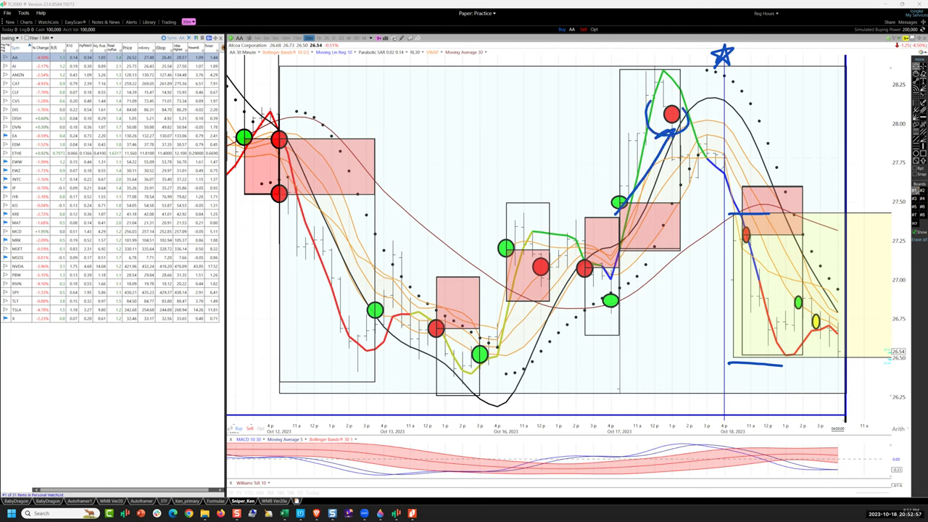
{"action": "mouse_move", "coordinate": [719, 165]}
{"action": "left_mouse_down"}
{"action": "mouse_move", "coordinate": [746, 237]}
{"action": "mouse_move", "coordinate": [738, 252]}
{"action": "mouse_move", "coordinate": [765, 219]}
{"action": "left_mouse_up"}
{"action": "mouse_move", "coordinate": [784, 195]}
{"action": "left_mouse_down"}
{"action": "mouse_move", "coordinate": [778, 206]}
{"action": "mouse_move", "coordinate": [784, 194]}
{"action": "left_mouse_up"}
{"action": "mouse_move", "coordinate": [790, 191]}
{"action": "left_mouse_down"}
{"action": "mouse_move", "coordinate": [796, 203]}
{"action": "mouse_move", "coordinate": [806, 190]}
{"action": "left_mouse_up"}
{"action": "left_click_drag", "start_coordinate": [815, 183], "coordinate": [823, 195]}
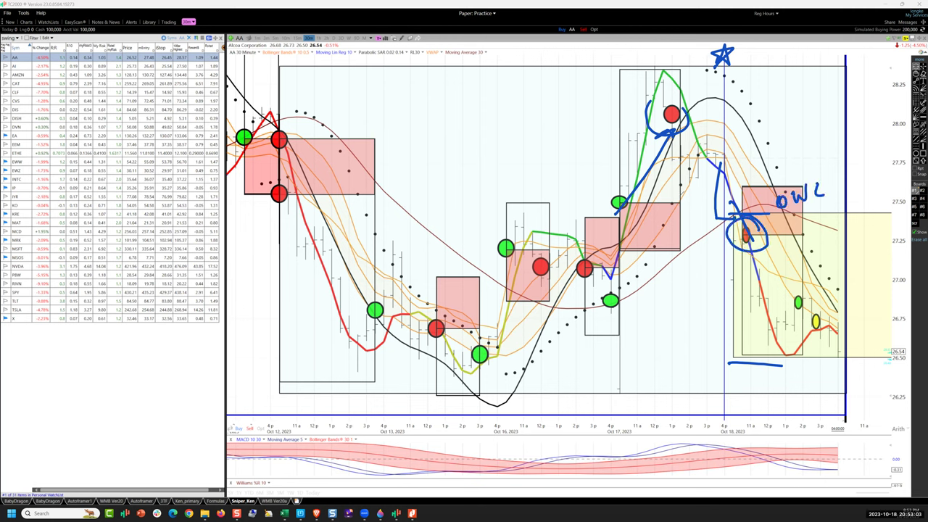
Step: Draw a long rally trend line, mark and arc over the peak, and point a step line at the red dot
{"action": "mouse_move", "coordinate": [497, 340]}
{"action": "left_mouse_down"}
{"action": "mouse_move", "coordinate": [612, 219]}
{"action": "mouse_move", "coordinate": [792, 86]}
{"action": "left_mouse_up"}
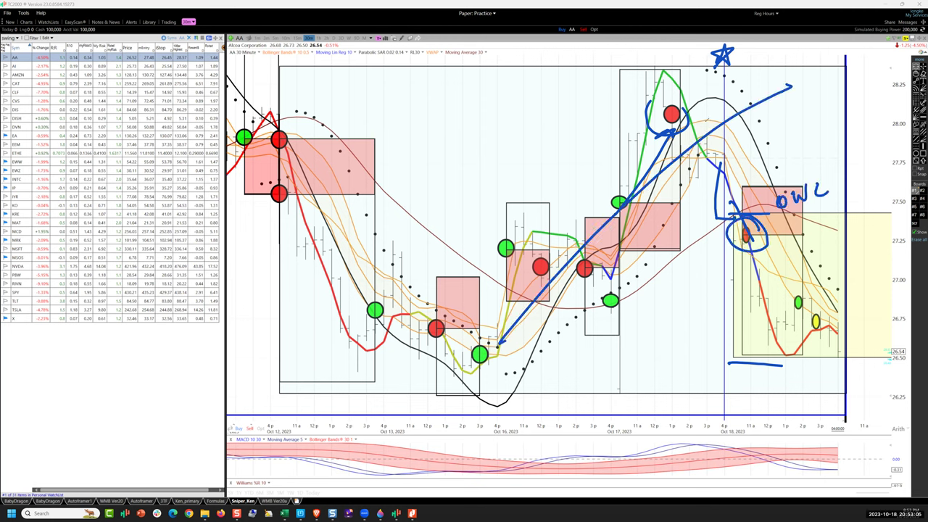
{"action": "mouse_move", "coordinate": [701, 101]}
{"action": "left_mouse_down"}
{"action": "mouse_move", "coordinate": [670, 127]}
{"action": "mouse_move", "coordinate": [705, 122]}
{"action": "mouse_move", "coordinate": [703, 155]}
{"action": "left_mouse_up"}
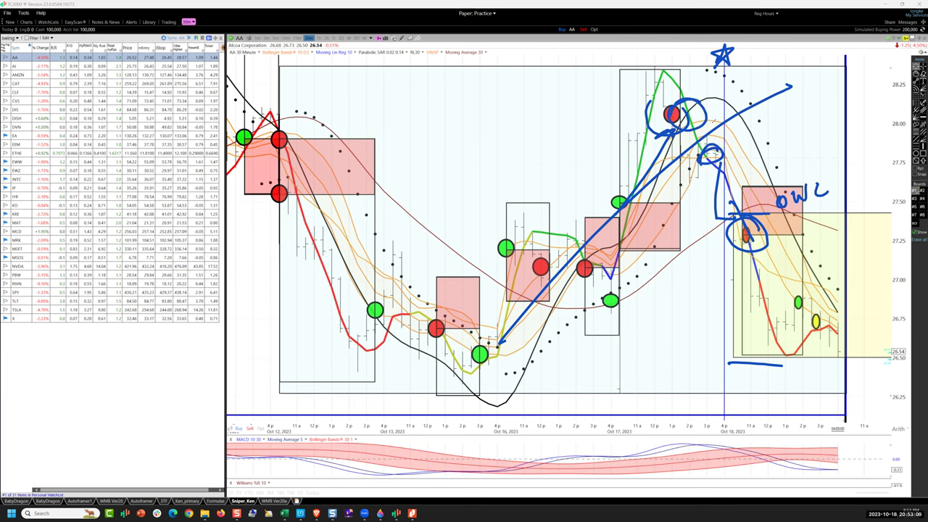
{"action": "left_click_drag", "start_coordinate": [711, 123], "coordinate": [746, 138]}
{"action": "left_click_drag", "start_coordinate": [713, 97], "coordinate": [751, 126]}
{"action": "left_click_drag", "start_coordinate": [746, 220], "coordinate": [754, 222]}
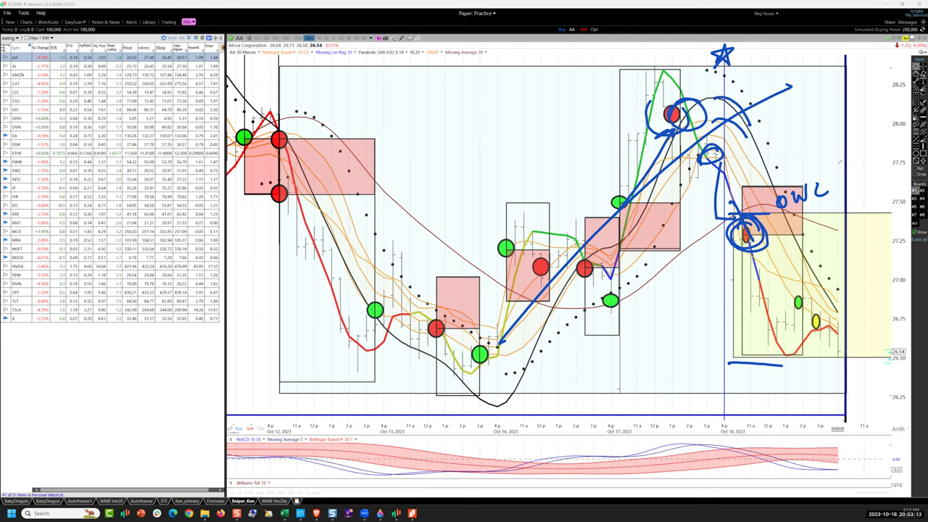
{"action": "left_click_drag", "start_coordinate": [853, 145], "coordinate": [777, 213]}
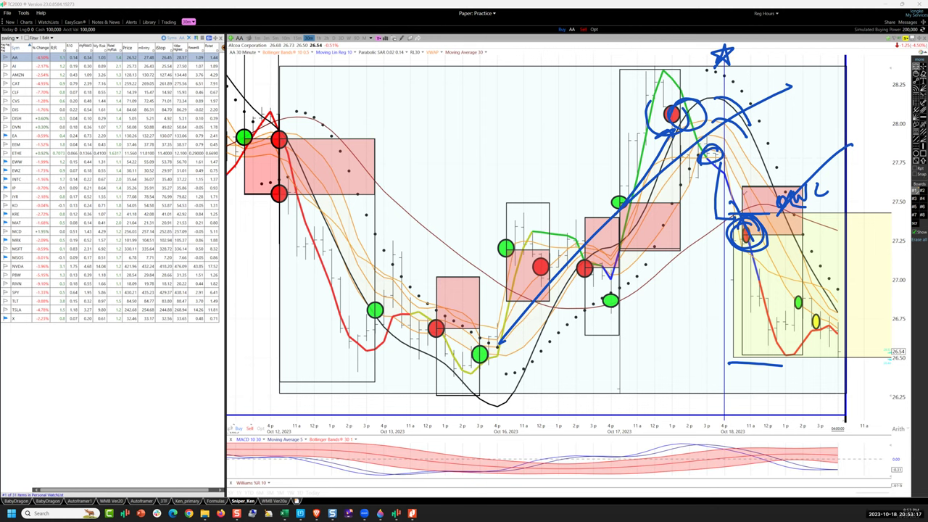
{"action": "mouse_move", "coordinate": [744, 197]}
{"action": "left_mouse_down"}
{"action": "mouse_move", "coordinate": [744, 122]}
{"action": "mouse_move", "coordinate": [835, 121]}
{"action": "left_mouse_up"}
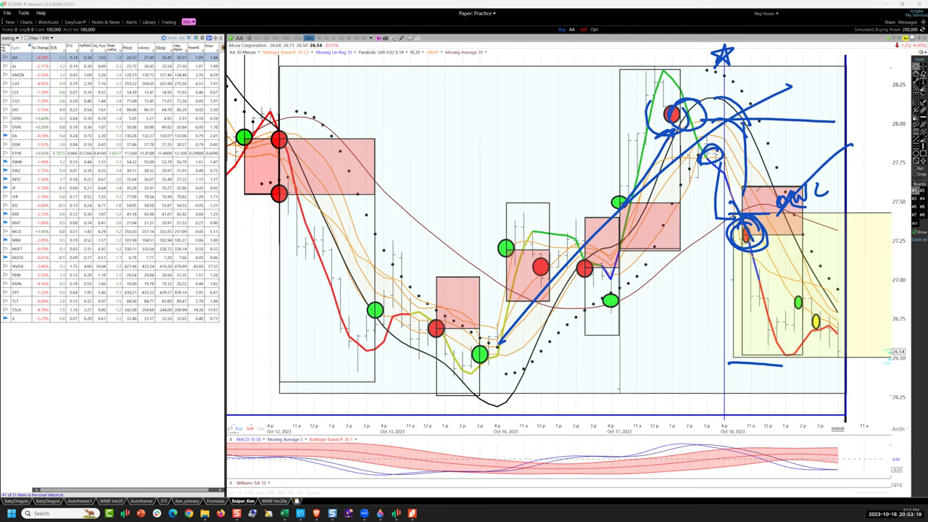
Step: Hatch the pink box around the OWL note
{"action": "mouse_move", "coordinate": [760, 189]}
{"action": "left_mouse_down"}
{"action": "mouse_move", "coordinate": [741, 210]}
{"action": "mouse_move", "coordinate": [767, 213]}
{"action": "left_mouse_up"}
{"action": "left_click_drag", "start_coordinate": [793, 200], "coordinate": [780, 218]}
{"action": "mouse_move", "coordinate": [798, 214]}
{"action": "left_mouse_down"}
{"action": "mouse_move", "coordinate": [792, 228]}
{"action": "mouse_move", "coordinate": [803, 236]}
{"action": "mouse_move", "coordinate": [800, 197]}
{"action": "mouse_move", "coordinate": [735, 196]}
{"action": "mouse_move", "coordinate": [743, 232]}
{"action": "left_mouse_up"}
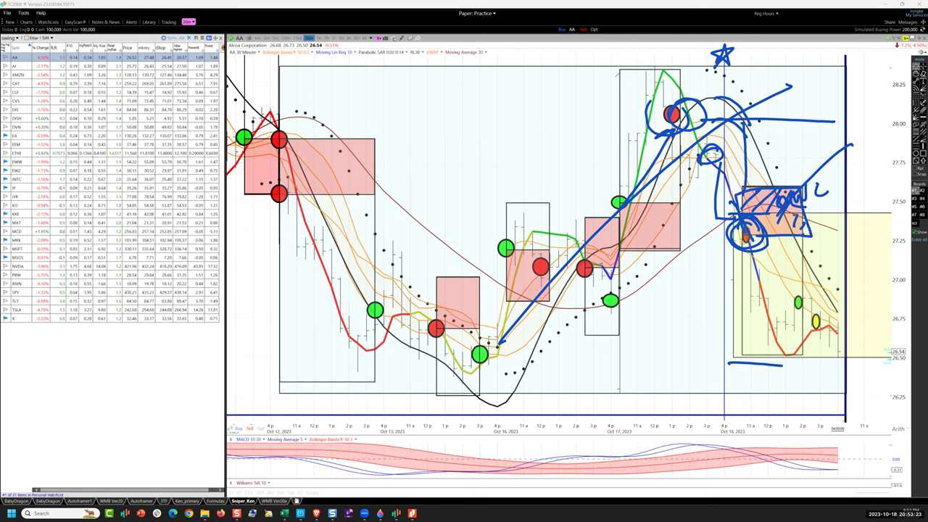
Step: Clear existing ink, then draw an arrow to the red dot and an entry line with circled points
{"action": "key", "text": "e"}
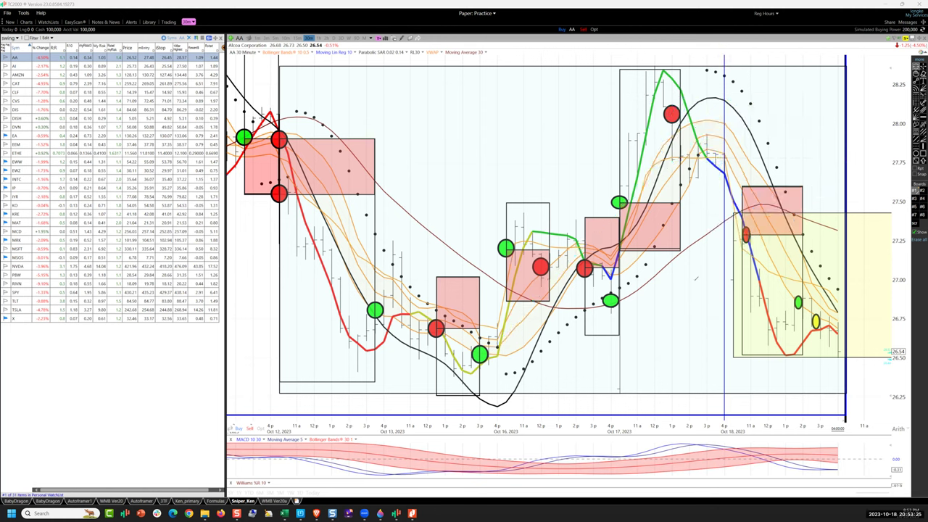
{"action": "mouse_move", "coordinate": [684, 286]}
{"action": "left_mouse_down"}
{"action": "mouse_move", "coordinate": [733, 243]}
{"action": "mouse_move", "coordinate": [732, 259]}
{"action": "left_mouse_up"}
{"action": "left_click_drag", "start_coordinate": [602, 283], "coordinate": [838, 271]}
{"action": "mouse_move", "coordinate": [618, 274]}
{"action": "left_mouse_down"}
{"action": "mouse_move", "coordinate": [621, 281]}
{"action": "mouse_move", "coordinate": [603, 274]}
{"action": "left_mouse_up"}
{"action": "mouse_move", "coordinate": [767, 272]}
{"action": "left_mouse_down"}
{"action": "mouse_move", "coordinate": [754, 275]}
{"action": "mouse_move", "coordinate": [770, 281]}
{"action": "mouse_move", "coordinate": [735, 303]}
{"action": "mouse_move", "coordinate": [762, 293]}
{"action": "left_mouse_up"}
Step: Note the orange dot, trace the dip below entry, mark the green dot, and write the 1.5 target
{"action": "mouse_move", "coordinate": [767, 229]}
{"action": "left_mouse_down"}
{"action": "mouse_move", "coordinate": [761, 236]}
{"action": "mouse_move", "coordinate": [786, 239]}
{"action": "left_mouse_up"}
{"action": "mouse_move", "coordinate": [766, 290]}
{"action": "left_mouse_down"}
{"action": "mouse_move", "coordinate": [790, 359]}
{"action": "mouse_move", "coordinate": [799, 340]}
{"action": "left_mouse_up"}
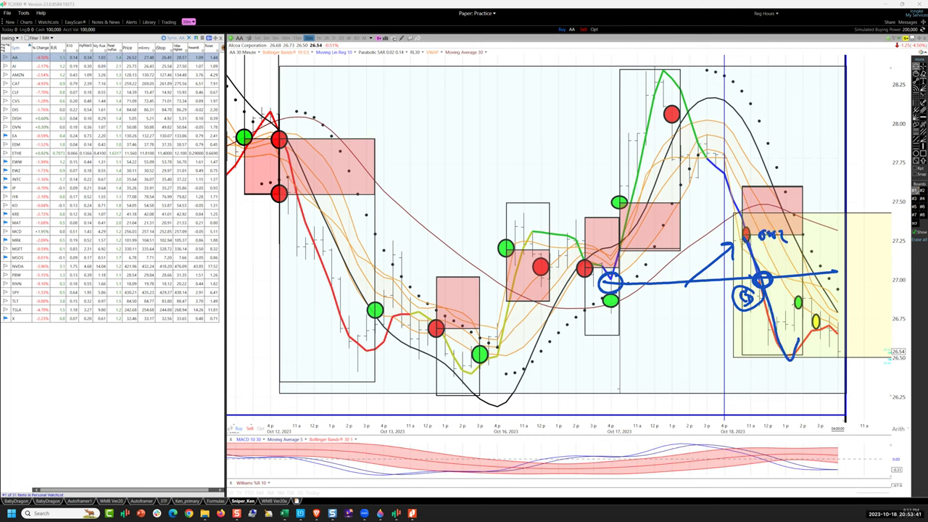
{"action": "left_click_drag", "start_coordinate": [791, 306], "coordinate": [815, 302]}
{"action": "mouse_move", "coordinate": [808, 245]}
{"action": "left_mouse_down"}
{"action": "mouse_move", "coordinate": [825, 265]}
{"action": "mouse_move", "coordinate": [809, 244]}
{"action": "left_mouse_up"}
{"action": "mouse_move", "coordinate": [814, 278]}
{"action": "left_mouse_down"}
{"action": "mouse_move", "coordinate": [805, 290]}
{"action": "mouse_move", "coordinate": [821, 281]}
{"action": "left_mouse_up"}
{"action": "mouse_move", "coordinate": [861, 253]}
{"action": "left_mouse_down"}
{"action": "mouse_move", "coordinate": [862, 276]}
{"action": "mouse_move", "coordinate": [889, 255]}
{"action": "left_mouse_up"}
Step: Circle the yellow dot with an arrow, then clear all drawings from the chart's right-click menu
{"action": "mouse_move", "coordinate": [813, 313]}
{"action": "left_mouse_down"}
{"action": "mouse_move", "coordinate": [809, 330]}
{"action": "mouse_move", "coordinate": [819, 312]}
{"action": "mouse_move", "coordinate": [838, 357]}
{"action": "left_mouse_up"}
{"action": "left_click_drag", "start_coordinate": [831, 351], "coordinate": [838, 356]}
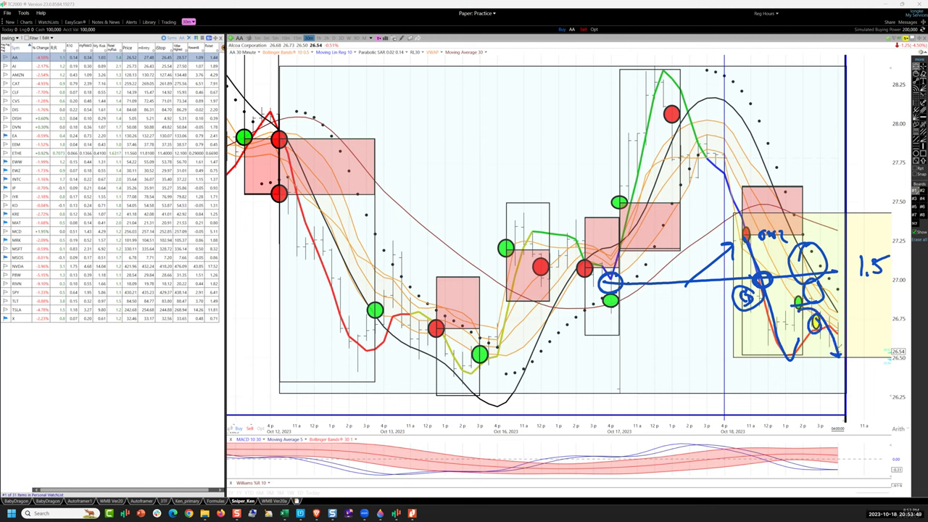
{"action": "mouse_move", "coordinate": [834, 295]}
{"action": "left_mouse_down"}
{"action": "mouse_move", "coordinate": [820, 312]}
{"action": "mouse_move", "coordinate": [830, 314]}
{"action": "mouse_move", "coordinate": [841, 371]}
{"action": "mouse_move", "coordinate": [834, 330]}
{"action": "left_mouse_up"}
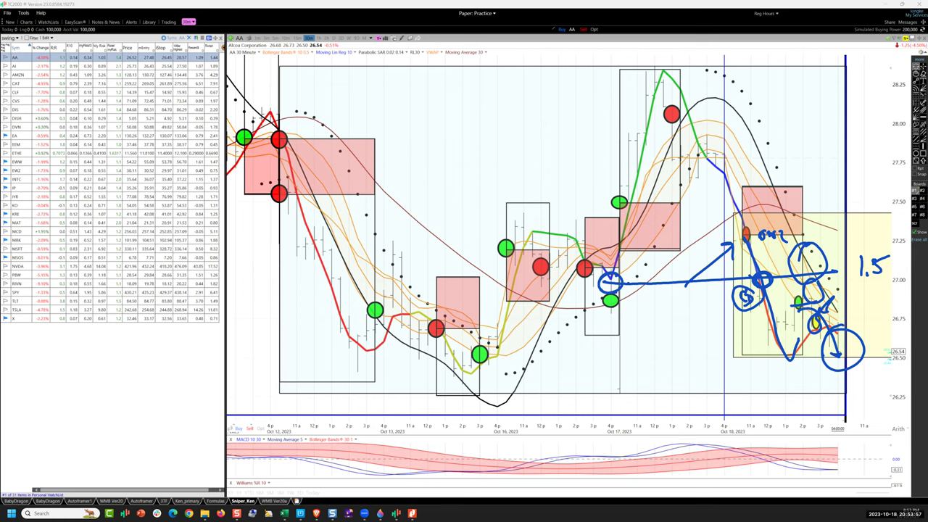
{"action": "right_click", "coordinate": [510, 56]}
{"action": "left_click", "coordinate": [537, 64]}
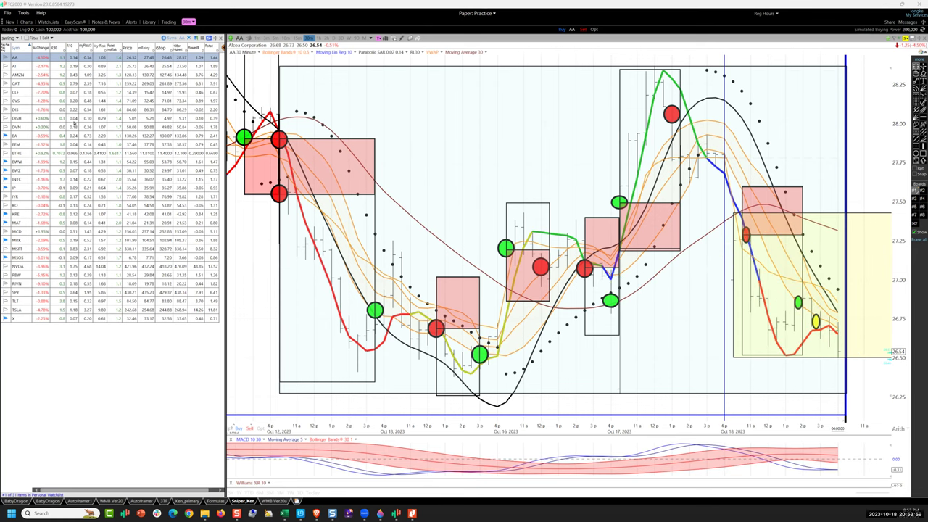
Step: Open the AI chart, draw the rally line and a line down, and circle the upper red marker
{"action": "left_click", "coordinate": [20, 66]}
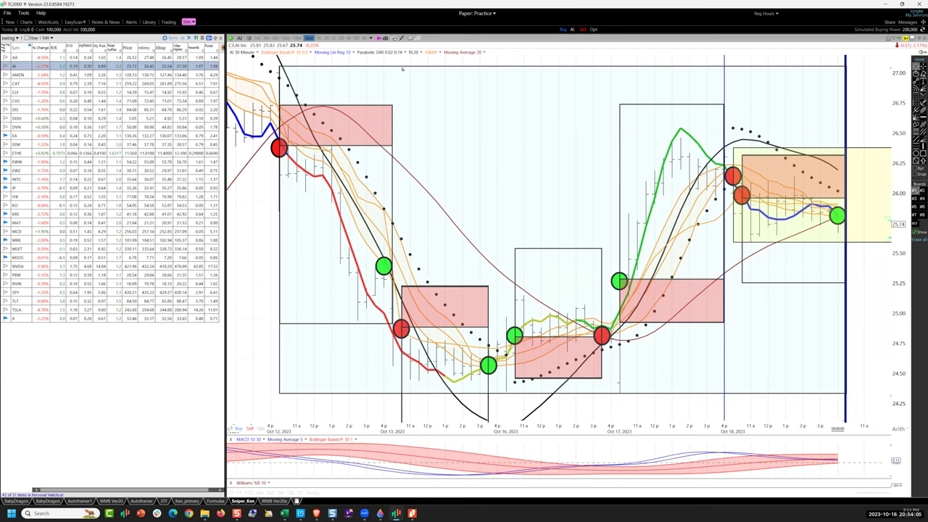
{"action": "mouse_move", "coordinate": [615, 272]}
{"action": "left_mouse_down"}
{"action": "mouse_move", "coordinate": [658, 222]}
{"action": "mouse_move", "coordinate": [732, 177]}
{"action": "mouse_move", "coordinate": [773, 93]}
{"action": "left_mouse_up"}
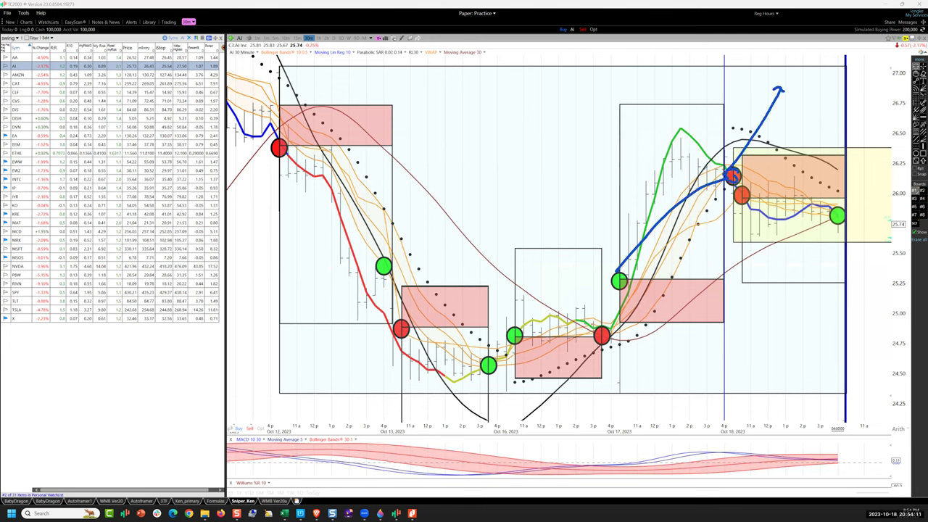
{"action": "mouse_move", "coordinate": [695, 142]}
{"action": "left_mouse_down"}
{"action": "mouse_move", "coordinate": [749, 190]}
{"action": "mouse_move", "coordinate": [735, 200]}
{"action": "left_mouse_up"}
{"action": "left_click_drag", "start_coordinate": [734, 168], "coordinate": [757, 175]}
{"action": "left_click_drag", "start_coordinate": [725, 141], "coordinate": [759, 149]}
Step: Trace from the lower red marker to the green one, mark .2 beside it, and switch to AMZN
{"action": "mouse_move", "coordinate": [747, 203]}
{"action": "left_mouse_down"}
{"action": "mouse_move", "coordinate": [759, 226]}
{"action": "mouse_move", "coordinate": [881, 211]}
{"action": "left_mouse_up"}
{"action": "left_click", "coordinate": [856, 211]}
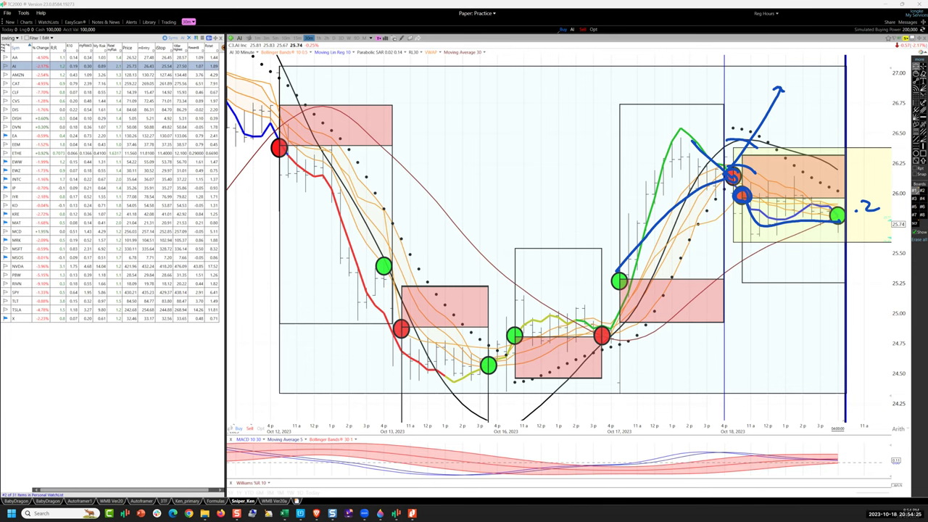
{"action": "left_click", "coordinate": [21, 74]}
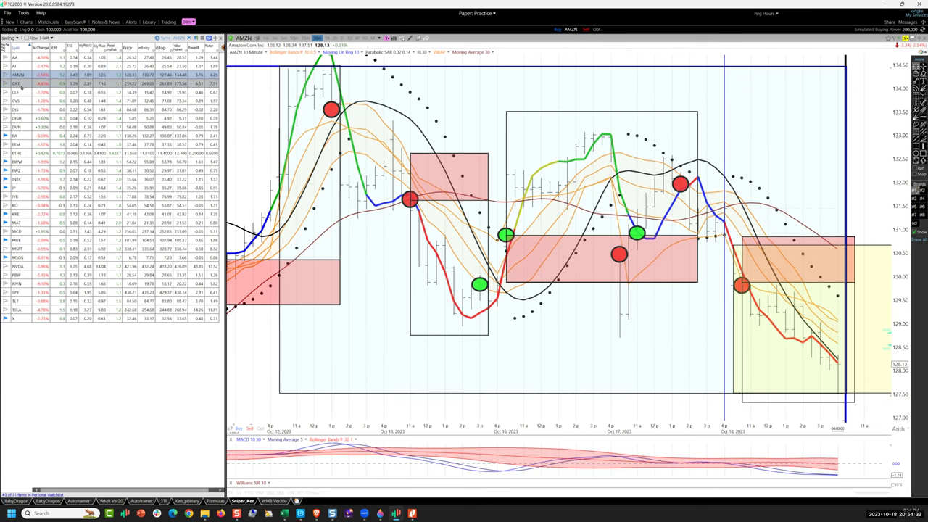
Step: Open the CAT chart, circle the top markers, draw a support level line, and circle the low
{"action": "left_click", "coordinate": [21, 85]}
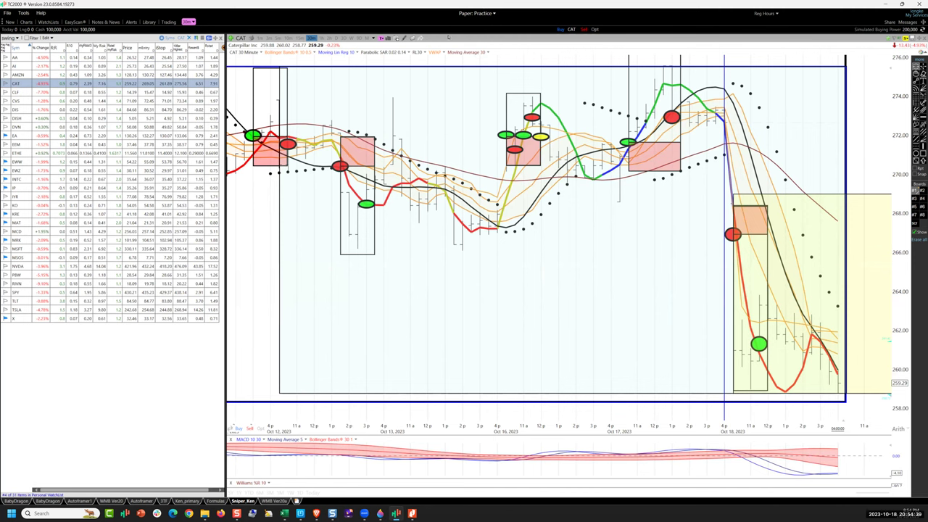
{"action": "mouse_move", "coordinate": [682, 108]}
{"action": "left_mouse_down"}
{"action": "mouse_move", "coordinate": [632, 147]}
{"action": "mouse_move", "coordinate": [685, 130]}
{"action": "mouse_move", "coordinate": [673, 113]}
{"action": "mouse_move", "coordinate": [722, 127]}
{"action": "mouse_move", "coordinate": [725, 116]}
{"action": "mouse_move", "coordinate": [709, 120]}
{"action": "mouse_move", "coordinate": [710, 220]}
{"action": "mouse_move", "coordinate": [723, 215]}
{"action": "left_mouse_up"}
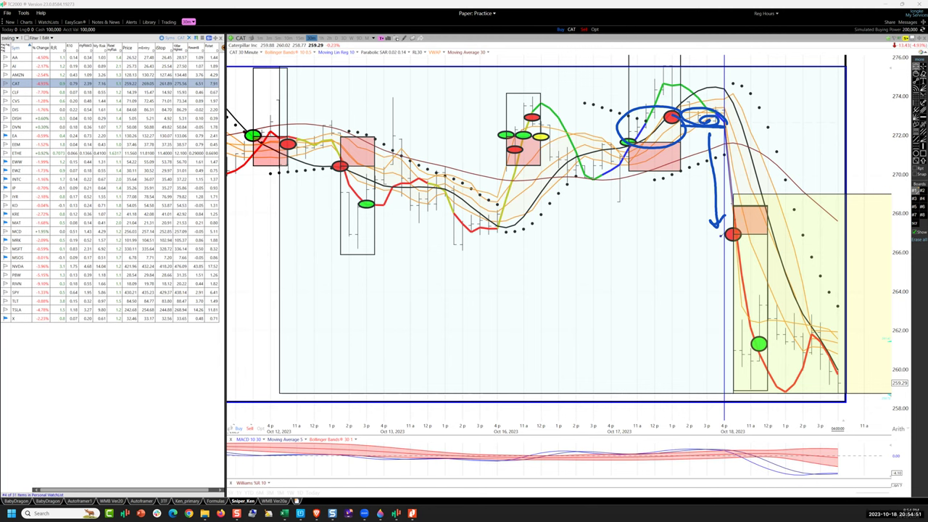
{"action": "left_click_drag", "start_coordinate": [722, 236], "coordinate": [241, 245]}
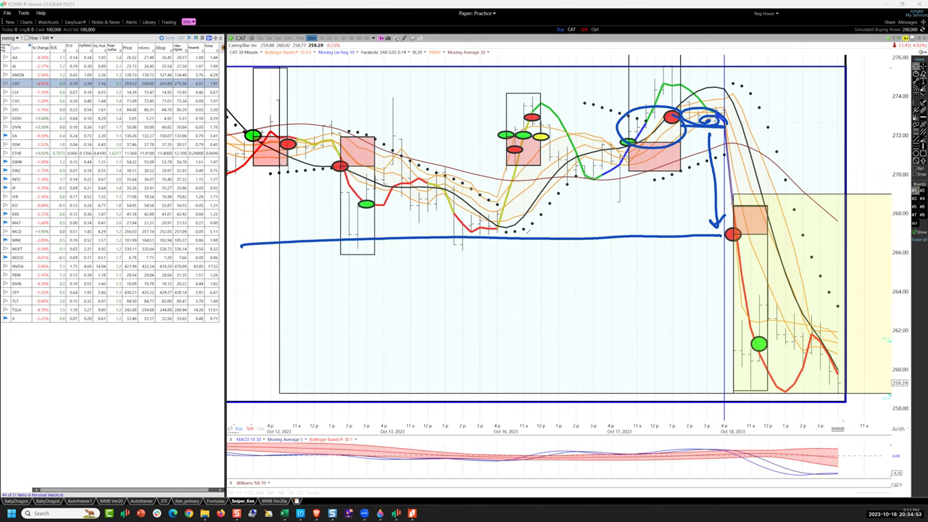
{"action": "mouse_move", "coordinate": [529, 231]}
{"action": "left_mouse_down"}
{"action": "mouse_move", "coordinate": [458, 222]}
{"action": "mouse_move", "coordinate": [458, 253]}
{"action": "left_mouse_up"}
{"action": "mouse_move", "coordinate": [706, 248]}
{"action": "left_mouse_down"}
{"action": "mouse_move", "coordinate": [704, 265]}
{"action": "mouse_move", "coordinate": [725, 251]}
{"action": "left_mouse_up"}
{"action": "left_click_drag", "start_coordinate": [717, 251], "coordinate": [708, 278]}
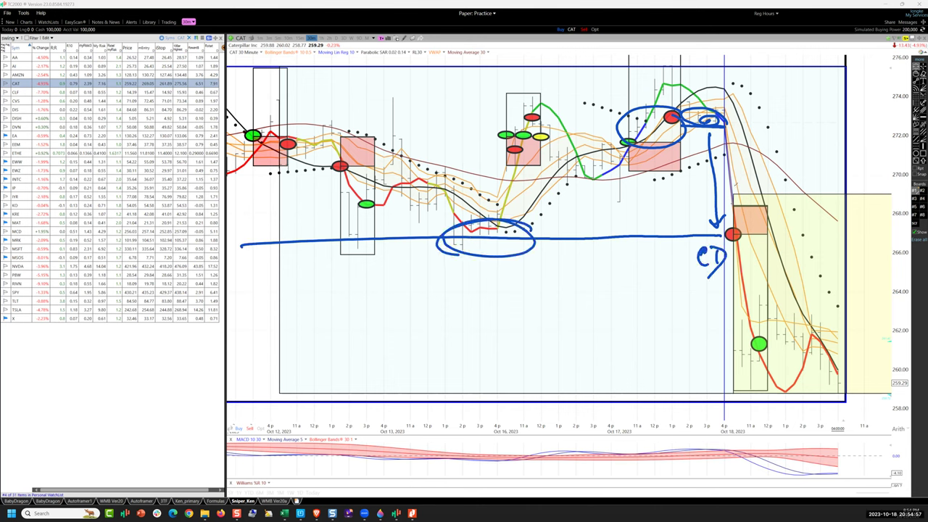
Step: Arc over the peak, mark the orange breakdown box, and stack ovals down to a circled 3R note
{"action": "mouse_move", "coordinate": [706, 90]}
{"action": "left_mouse_down"}
{"action": "mouse_move", "coordinate": [738, 94]}
{"action": "mouse_move", "coordinate": [746, 110]}
{"action": "left_mouse_up"}
{"action": "left_click_drag", "start_coordinate": [738, 231], "coordinate": [754, 208]}
{"action": "mouse_move", "coordinate": [748, 233]}
{"action": "left_mouse_down"}
{"action": "mouse_move", "coordinate": [765, 216]}
{"action": "mouse_move", "coordinate": [754, 273]}
{"action": "mouse_move", "coordinate": [762, 243]}
{"action": "left_mouse_up"}
{"action": "mouse_move", "coordinate": [767, 277]}
{"action": "left_mouse_down"}
{"action": "mouse_move", "coordinate": [754, 337]}
{"action": "mouse_move", "coordinate": [740, 316]}
{"action": "left_mouse_up"}
{"action": "mouse_move", "coordinate": [683, 335]}
{"action": "left_mouse_down"}
{"action": "mouse_move", "coordinate": [686, 358]}
{"action": "mouse_move", "coordinate": [728, 358]}
{"action": "left_mouse_up"}
{"action": "mouse_move", "coordinate": [725, 341]}
{"action": "left_mouse_down"}
{"action": "mouse_move", "coordinate": [651, 350]}
{"action": "mouse_move", "coordinate": [672, 371]}
{"action": "left_mouse_up"}
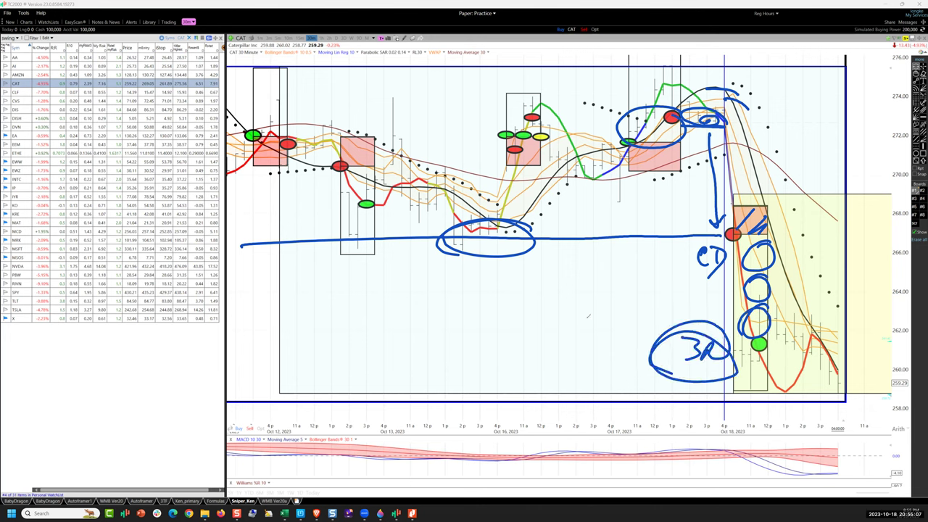
Step: Draw an arrow toward the breakdown, a circled question mark, and circle the CAT watchlist row
{"action": "left_click_drag", "start_coordinate": [588, 315], "coordinate": [675, 250]}
{"action": "left_click_drag", "start_coordinate": [542, 283], "coordinate": [542, 320]}
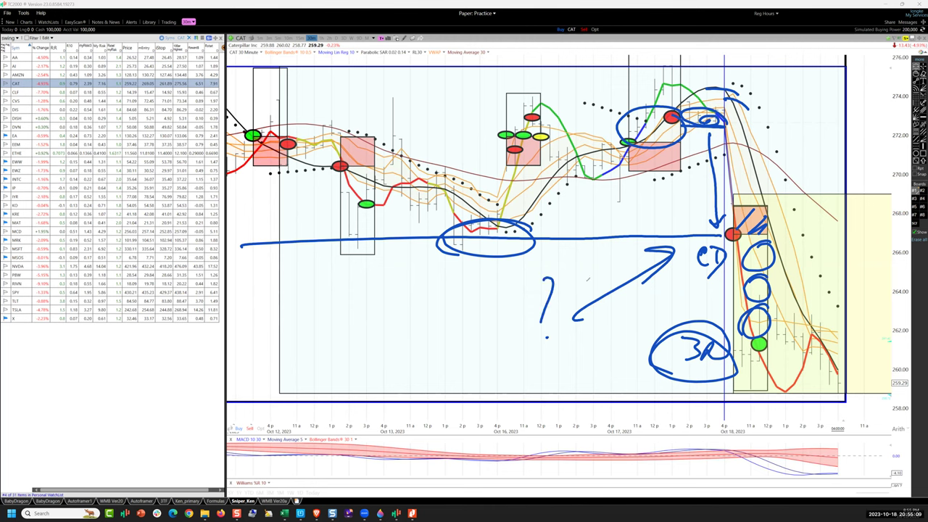
{"action": "mouse_move", "coordinate": [558, 250]}
{"action": "left_mouse_down"}
{"action": "mouse_move", "coordinate": [551, 376]}
{"action": "mouse_move", "coordinate": [589, 256]}
{"action": "left_mouse_up"}
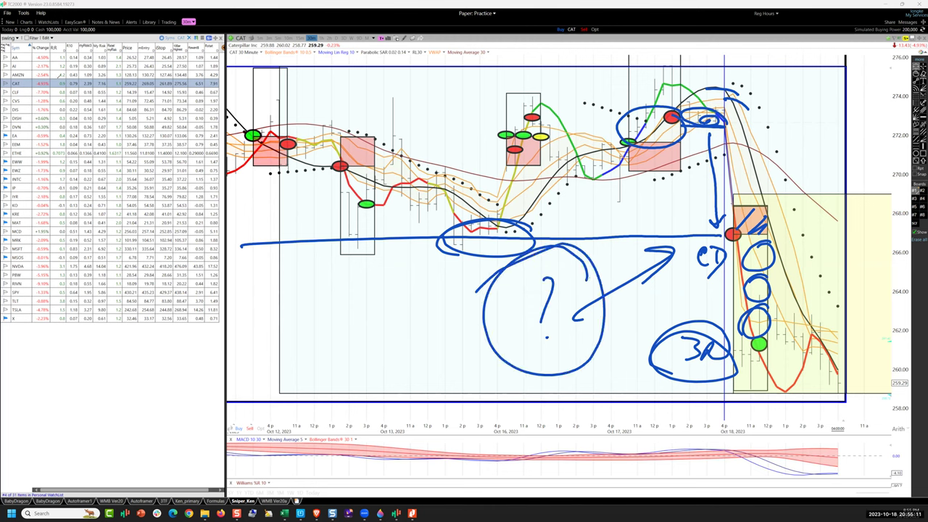
{"action": "mouse_move", "coordinate": [58, 73]}
{"action": "left_mouse_down"}
{"action": "mouse_move", "coordinate": [22, 91]}
{"action": "mouse_move", "coordinate": [15, 73]}
{"action": "left_mouse_up"}
Step: Write ALERT and a circled GAP on the chart, then clear all freehand drawings with Escape
{"action": "mouse_move", "coordinate": [312, 365]}
{"action": "left_mouse_down"}
{"action": "mouse_move", "coordinate": [344, 366]}
{"action": "mouse_move", "coordinate": [340, 326]}
{"action": "left_mouse_up"}
{"action": "mouse_move", "coordinate": [367, 309]}
{"action": "left_mouse_down"}
{"action": "mouse_move", "coordinate": [359, 335]}
{"action": "mouse_move", "coordinate": [407, 297]}
{"action": "mouse_move", "coordinate": [467, 290]}
{"action": "left_mouse_up"}
{"action": "left_click_drag", "start_coordinate": [428, 296], "coordinate": [426, 316]}
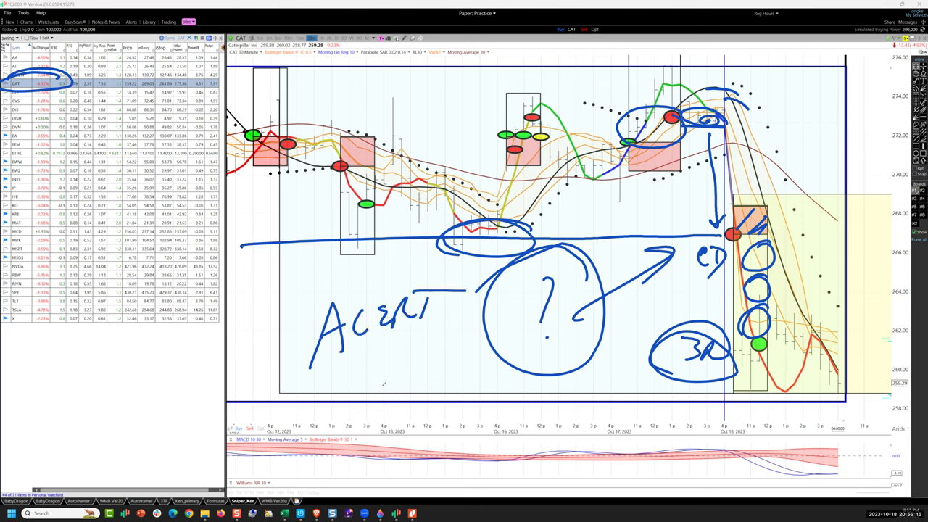
{"action": "mouse_move", "coordinate": [396, 367]}
{"action": "left_mouse_down"}
{"action": "mouse_move", "coordinate": [396, 385]}
{"action": "mouse_move", "coordinate": [419, 395]}
{"action": "mouse_move", "coordinate": [429, 366]}
{"action": "left_mouse_up"}
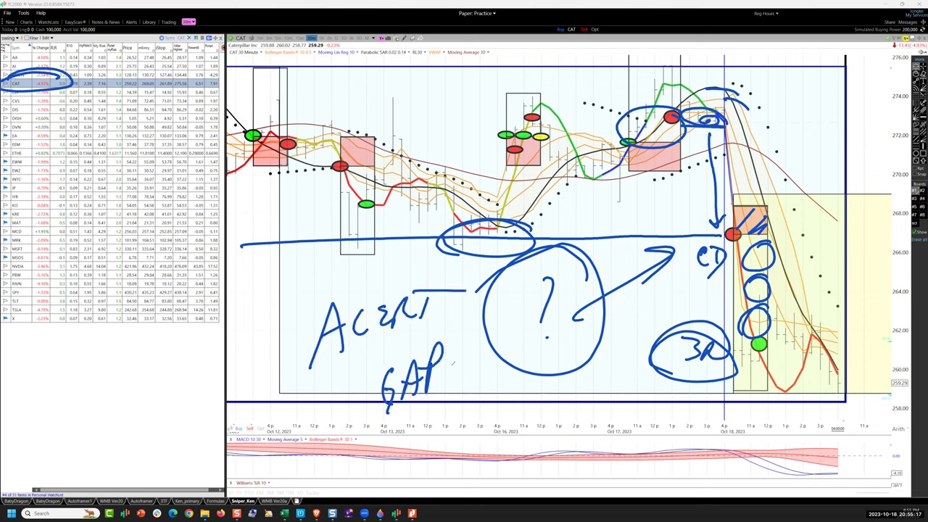
{"action": "mouse_move", "coordinate": [453, 337]}
{"action": "left_mouse_down"}
{"action": "mouse_move", "coordinate": [441, 426]}
{"action": "mouse_move", "coordinate": [370, 406]}
{"action": "left_mouse_up"}
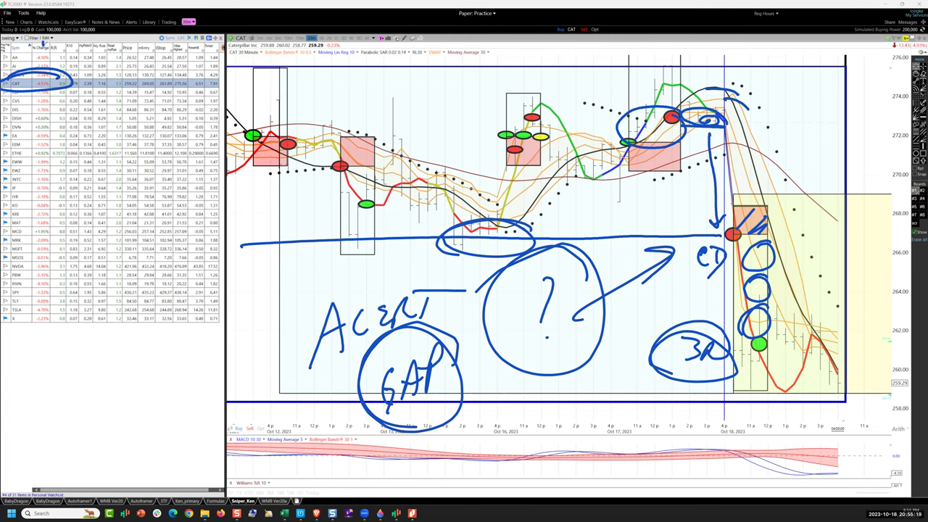
{"action": "mouse_move", "coordinate": [43, 36]}
{"action": "left_mouse_down"}
{"action": "mouse_move", "coordinate": [42, 21]}
{"action": "mouse_move", "coordinate": [53, 39]}
{"action": "left_mouse_up"}
{"action": "key", "text": "Escape"}
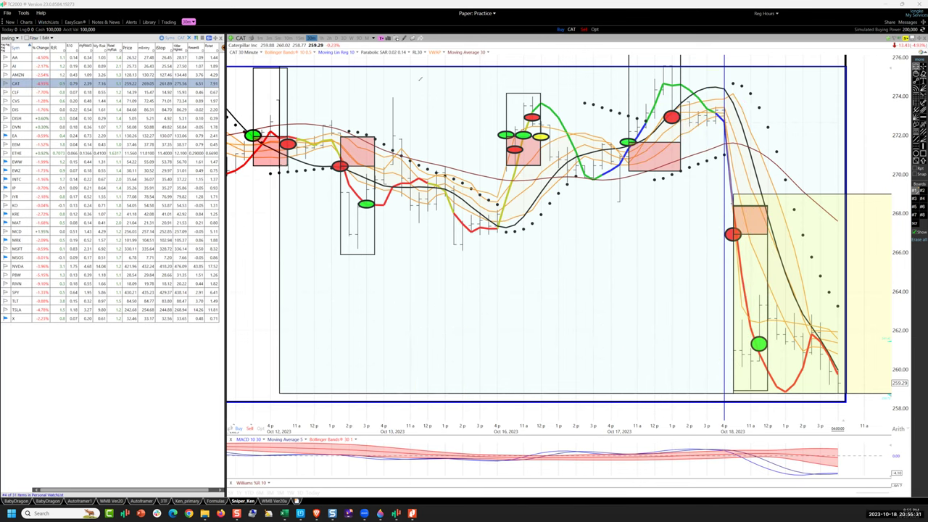
Step: Open the CLF chart and draw level lines with an arrow down into the breakdown
{"action": "left_click", "coordinate": [23, 91]}
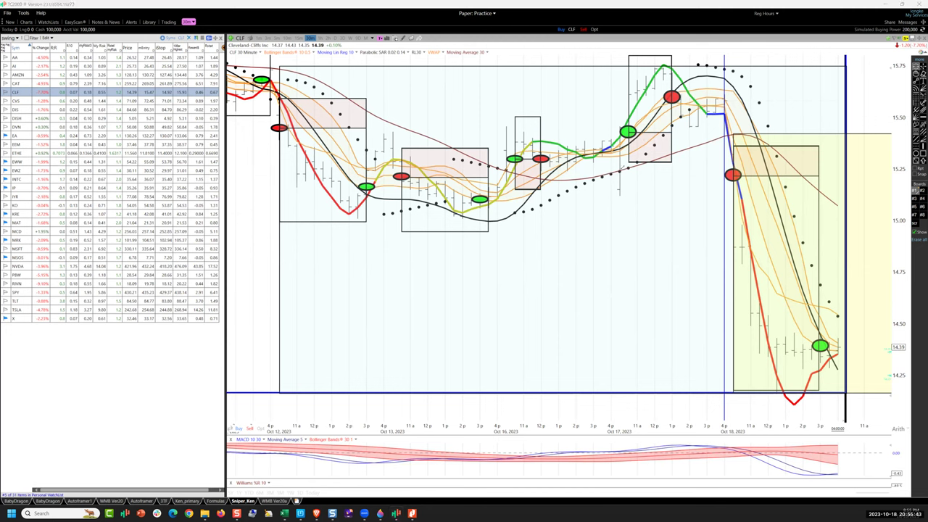
{"action": "left_click_drag", "start_coordinate": [583, 160], "coordinate": [884, 152]}
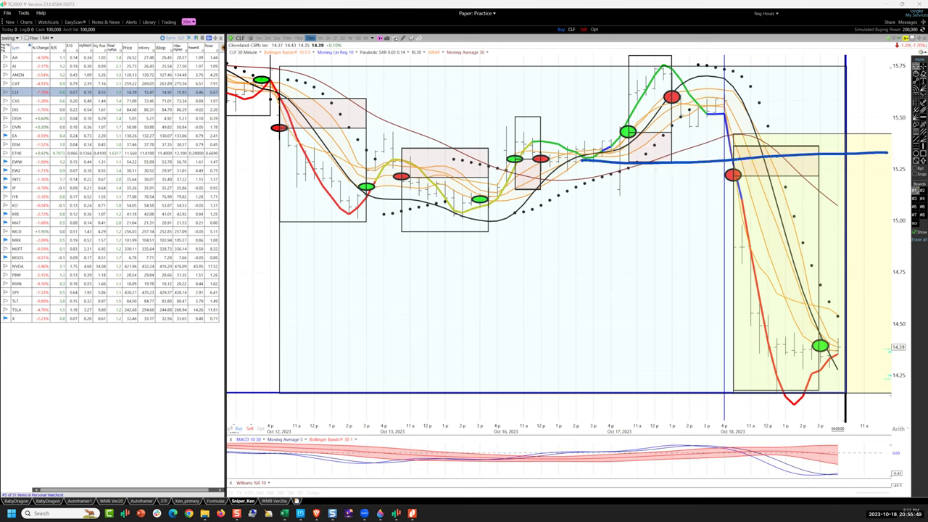
{"action": "mouse_move", "coordinate": [718, 169]}
{"action": "left_mouse_down"}
{"action": "mouse_move", "coordinate": [746, 116]}
{"action": "mouse_move", "coordinate": [710, 107]}
{"action": "mouse_move", "coordinate": [714, 170]}
{"action": "left_mouse_up"}
{"action": "mouse_move", "coordinate": [615, 136]}
{"action": "left_mouse_down"}
{"action": "mouse_move", "coordinate": [674, 101]}
{"action": "mouse_move", "coordinate": [672, 115]}
{"action": "mouse_move", "coordinate": [723, 160]}
{"action": "left_mouse_up"}
{"action": "left_click_drag", "start_coordinate": [723, 161], "coordinate": [727, 154]}
{"action": "left_click_drag", "start_coordinate": [574, 166], "coordinate": [829, 170]}
Step: Write a Cr note below the level line and mark below the red marker
{"action": "mouse_move", "coordinate": [684, 190]}
{"action": "left_mouse_down"}
{"action": "mouse_move", "coordinate": [676, 212]}
{"action": "mouse_move", "coordinate": [687, 212]}
{"action": "left_mouse_up"}
{"action": "mouse_move", "coordinate": [689, 204]}
{"action": "left_mouse_down"}
{"action": "mouse_move", "coordinate": [697, 194]}
{"action": "mouse_move", "coordinate": [698, 208]}
{"action": "left_mouse_up"}
{"action": "left_click_drag", "start_coordinate": [752, 165], "coordinate": [812, 159]}
{"action": "mouse_move", "coordinate": [734, 185]}
{"action": "left_mouse_down"}
{"action": "mouse_move", "coordinate": [792, 410]}
{"action": "mouse_move", "coordinate": [799, 384]}
{"action": "left_mouse_up"}
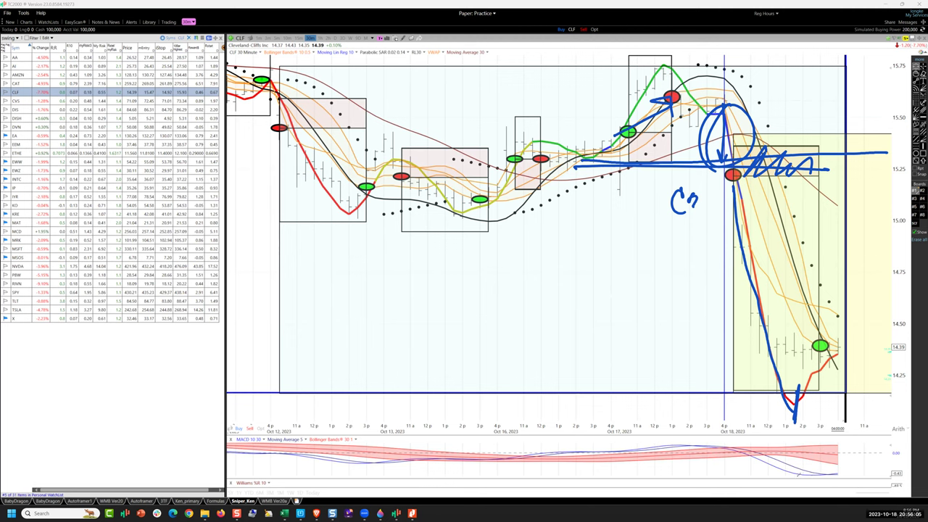
Step: Underline the MACD pane, arrow up to the green marker, stack circles, circle an R, then clear with Escape
{"action": "left_click_drag", "start_coordinate": [794, 475], "coordinate": [831, 474]}
{"action": "left_click_drag", "start_coordinate": [798, 400], "coordinate": [856, 344]}
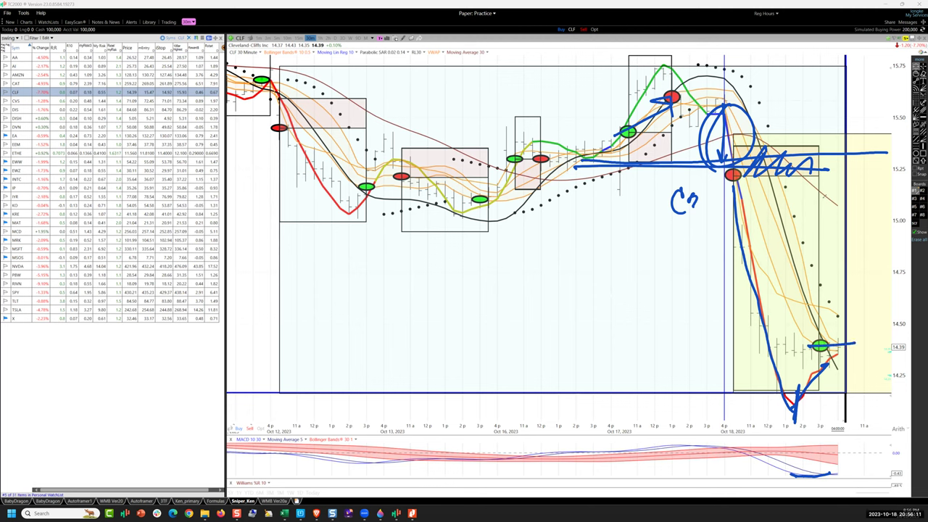
{"action": "mouse_move", "coordinate": [812, 177]}
{"action": "left_mouse_down"}
{"action": "mouse_move", "coordinate": [797, 195]}
{"action": "mouse_move", "coordinate": [820, 208]}
{"action": "mouse_move", "coordinate": [801, 230]}
{"action": "mouse_move", "coordinate": [812, 260]}
{"action": "mouse_move", "coordinate": [805, 334]}
{"action": "mouse_move", "coordinate": [823, 338]}
{"action": "left_mouse_up"}
{"action": "mouse_move", "coordinate": [869, 234]}
{"action": "left_mouse_down"}
{"action": "mouse_move", "coordinate": [854, 274]}
{"action": "mouse_move", "coordinate": [883, 278]}
{"action": "mouse_move", "coordinate": [869, 217]}
{"action": "left_mouse_up"}
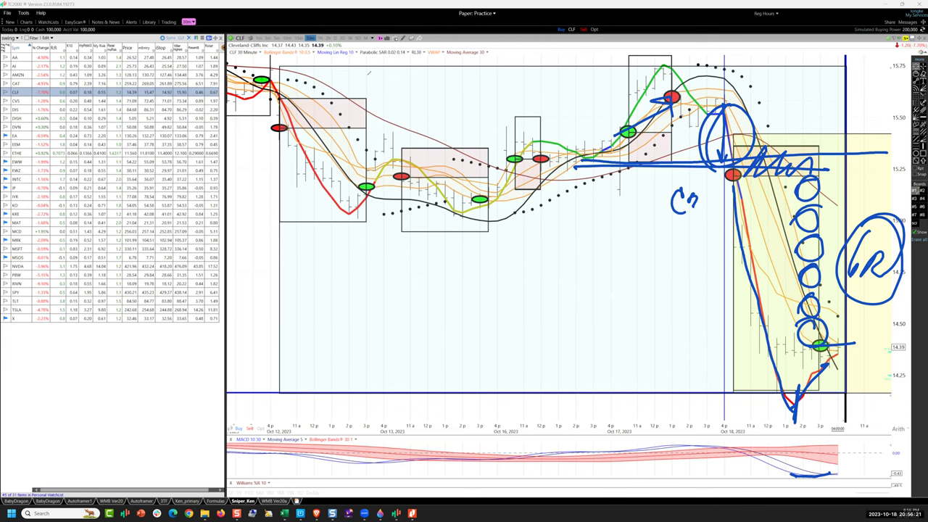
{"action": "key", "text": "Escape"}
Step: Switch the chart to CVS and then to DIS in the watchlist
{"action": "left_click", "coordinate": [16, 103]}
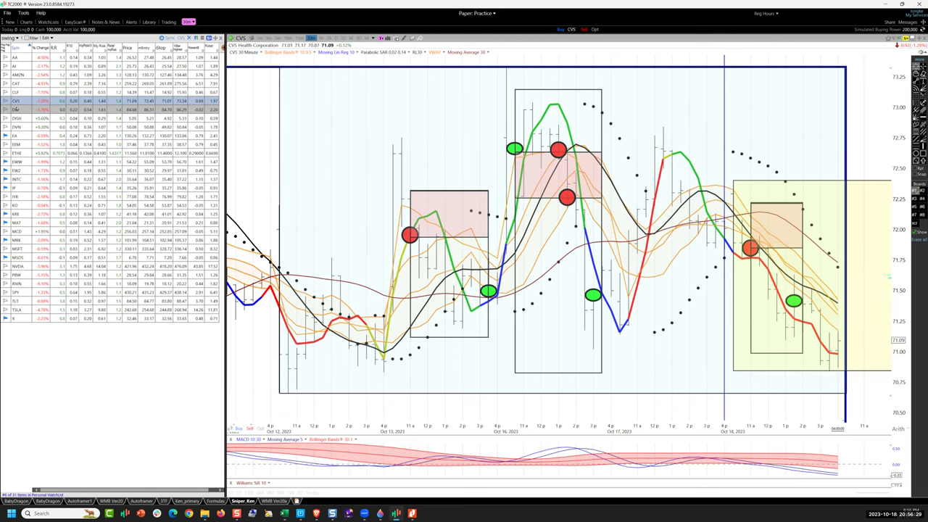
{"action": "left_click", "coordinate": [16, 109]}
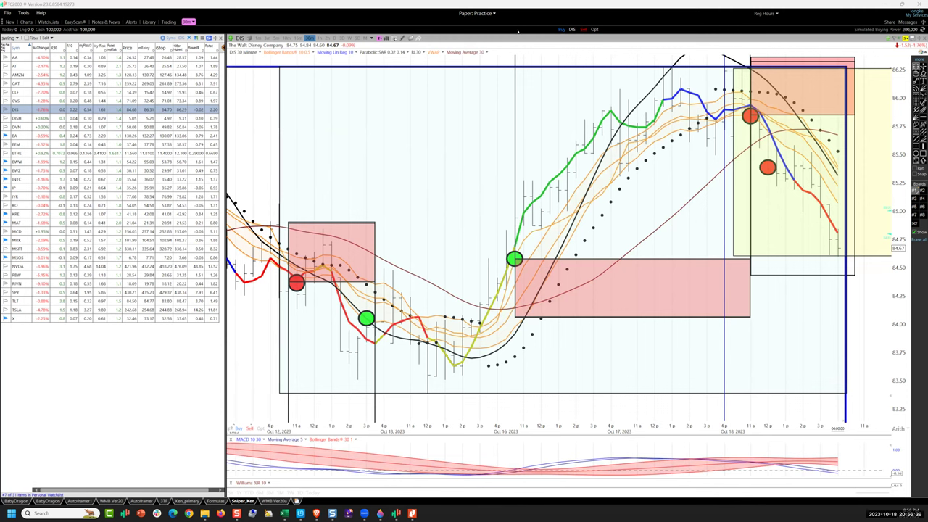
Step: Trace the DIS rally from the green marker, the peak tops, and a line parallel to the dotted trend
{"action": "mouse_move", "coordinate": [517, 242]}
{"action": "left_mouse_down"}
{"action": "mouse_move", "coordinate": [516, 276]}
{"action": "mouse_move", "coordinate": [514, 243]}
{"action": "mouse_move", "coordinate": [606, 109]}
{"action": "mouse_move", "coordinate": [691, 94]}
{"action": "mouse_move", "coordinate": [735, 112]}
{"action": "left_mouse_up"}
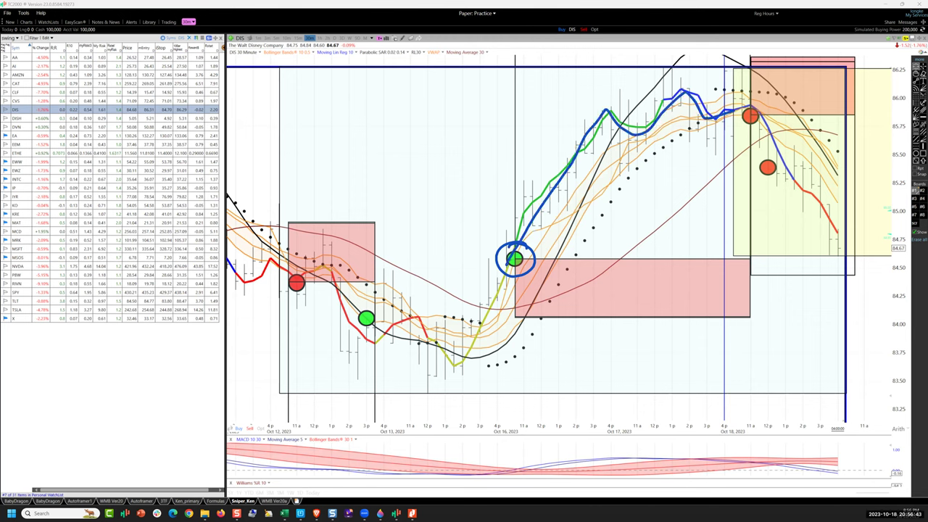
{"action": "mouse_move", "coordinate": [671, 83]}
{"action": "left_mouse_down"}
{"action": "mouse_move", "coordinate": [710, 81]}
{"action": "mouse_move", "coordinate": [751, 97]}
{"action": "mouse_move", "coordinate": [728, 73]}
{"action": "mouse_move", "coordinate": [757, 96]}
{"action": "mouse_move", "coordinate": [742, 126]}
{"action": "mouse_move", "coordinate": [745, 111]}
{"action": "left_mouse_up"}
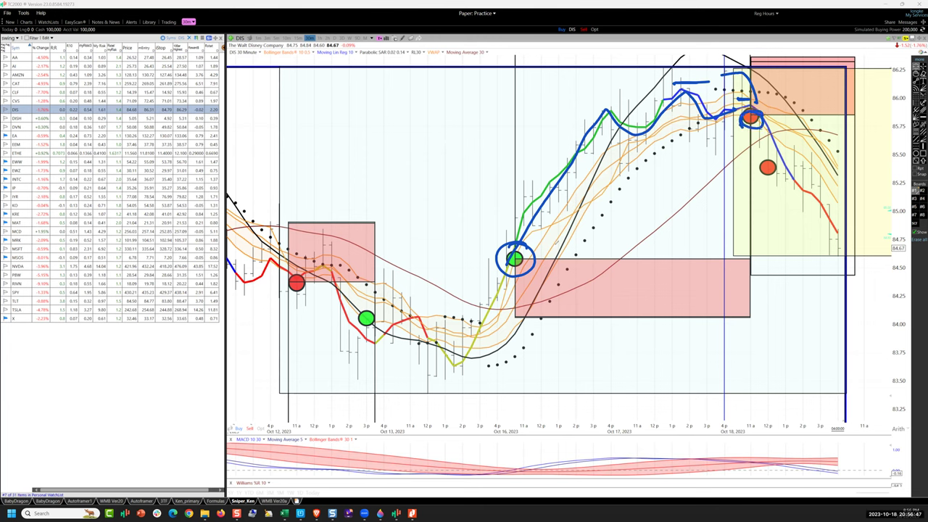
{"action": "left_click_drag", "start_coordinate": [541, 252], "coordinate": [740, 124]}
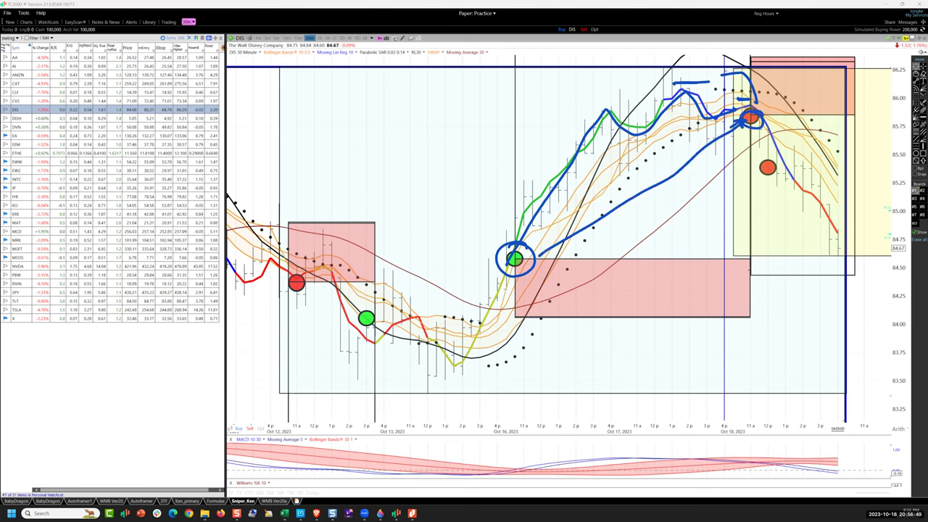
{"action": "mouse_move", "coordinate": [745, 269]}
{"action": "left_mouse_down"}
{"action": "mouse_move", "coordinate": [725, 323]}
{"action": "mouse_move", "coordinate": [737, 208]}
{"action": "mouse_move", "coordinate": [725, 120]}
{"action": "mouse_move", "coordinate": [733, 124]}
{"action": "left_mouse_up"}
Step: Write 3R ✓ above the pink zone, arc over the top, and circle and line the orange dots
{"action": "left_click_drag", "start_coordinate": [599, 227], "coordinate": [608, 256]}
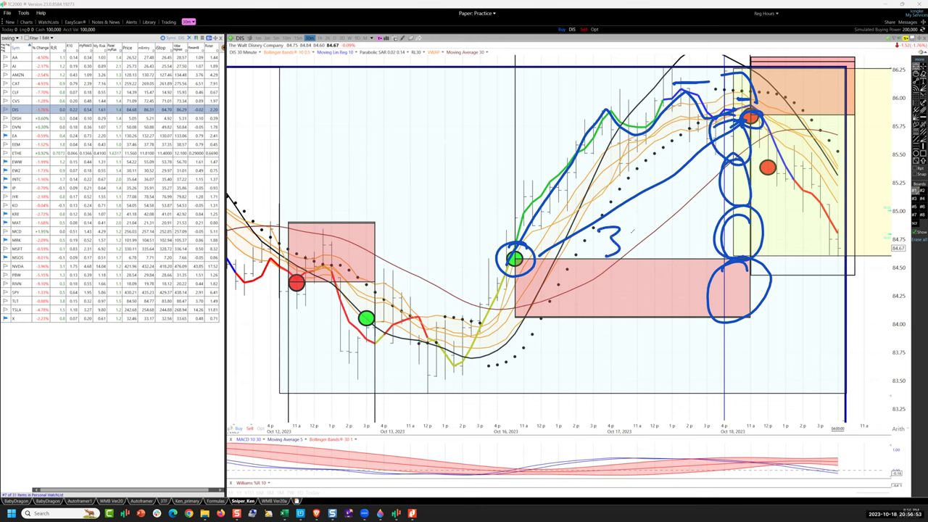
{"action": "mouse_move", "coordinate": [630, 217]}
{"action": "left_mouse_down"}
{"action": "mouse_move", "coordinate": [630, 255]}
{"action": "mouse_move", "coordinate": [648, 249]}
{"action": "left_mouse_up"}
{"action": "mouse_move", "coordinate": [664, 231]}
{"action": "left_mouse_down"}
{"action": "mouse_move", "coordinate": [682, 250]}
{"action": "mouse_move", "coordinate": [699, 177]}
{"action": "left_mouse_up"}
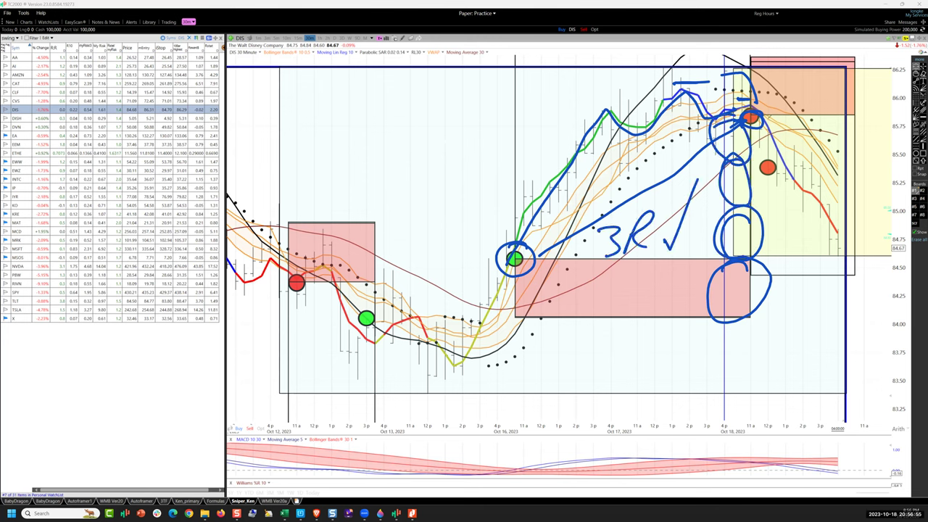
{"action": "mouse_move", "coordinate": [623, 113]}
{"action": "left_mouse_down"}
{"action": "mouse_move", "coordinate": [730, 86]}
{"action": "mouse_move", "coordinate": [814, 135]}
{"action": "left_mouse_up"}
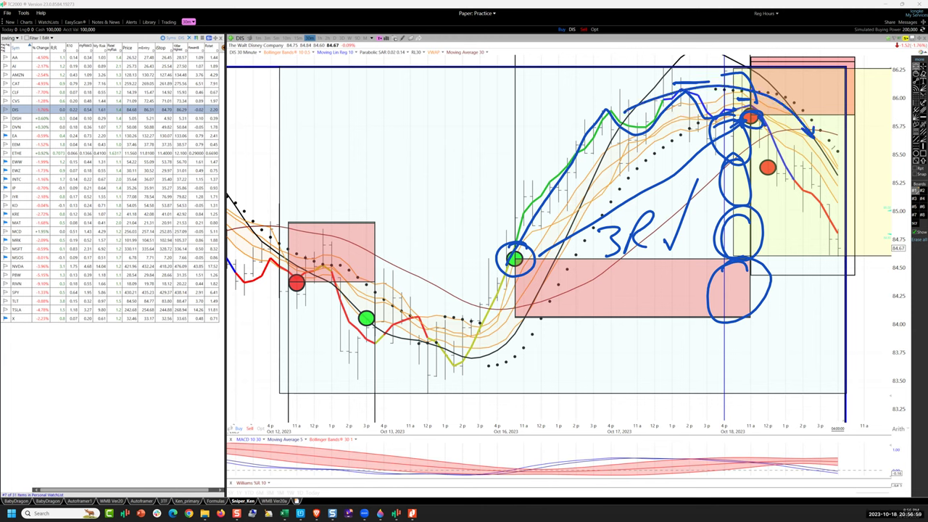
{"action": "left_click_drag", "start_coordinate": [748, 132], "coordinate": [767, 113]}
{"action": "left_click_drag", "start_coordinate": [767, 171], "coordinate": [827, 174]}
{"action": "mouse_move", "coordinate": [677, 210]}
{"action": "left_mouse_down"}
{"action": "mouse_move", "coordinate": [746, 145]}
{"action": "mouse_move", "coordinate": [790, 130]}
{"action": "mouse_move", "coordinate": [831, 131]}
{"action": "mouse_move", "coordinate": [754, 142]}
{"action": "mouse_move", "coordinate": [693, 196]}
{"action": "mouse_move", "coordinate": [739, 155]}
{"action": "left_mouse_up"}
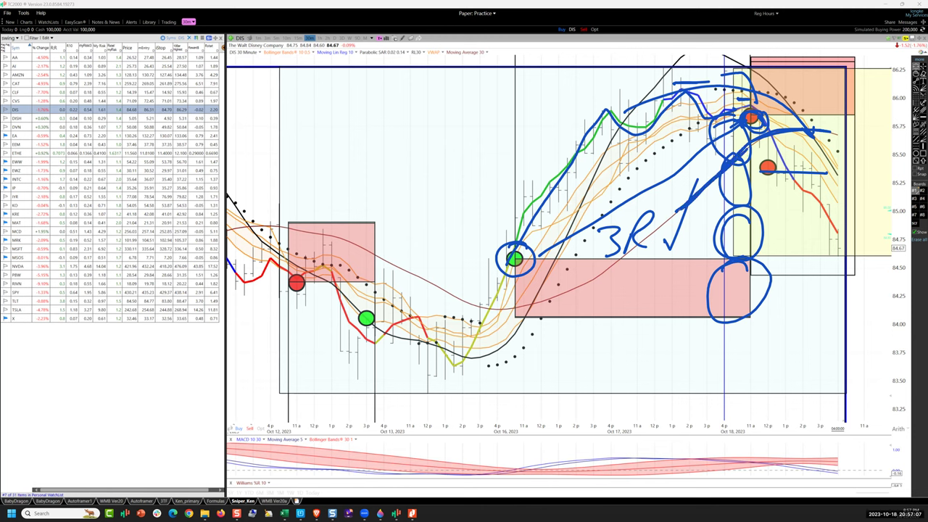
Step: Circle the lower orange dot, stack three circles, and add 3?, 2 and a circled S notes
{"action": "left_click_drag", "start_coordinate": [827, 132], "coordinate": [845, 131]}
{"action": "mouse_move", "coordinate": [776, 155]}
{"action": "left_mouse_down"}
{"action": "mouse_move", "coordinate": [761, 165]}
{"action": "mouse_move", "coordinate": [782, 157]}
{"action": "mouse_move", "coordinate": [838, 249]}
{"action": "mouse_move", "coordinate": [891, 252]}
{"action": "left_mouse_up"}
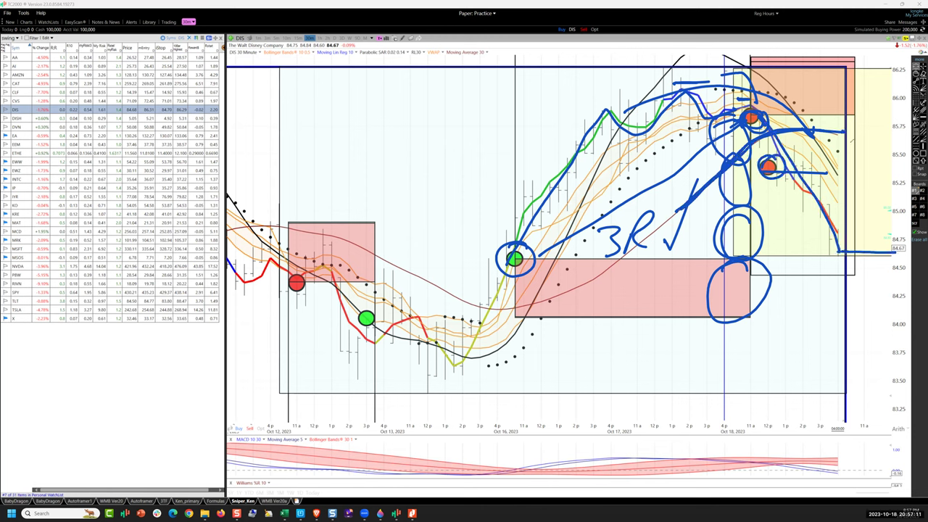
{"action": "mouse_move", "coordinate": [861, 124]}
{"action": "left_mouse_down"}
{"action": "mouse_move", "coordinate": [849, 216]}
{"action": "mouse_move", "coordinate": [834, 247]}
{"action": "left_mouse_up"}
{"action": "mouse_move", "coordinate": [788, 86]}
{"action": "left_mouse_down"}
{"action": "mouse_move", "coordinate": [799, 95]}
{"action": "mouse_move", "coordinate": [787, 103]}
{"action": "mouse_move", "coordinate": [820, 87]}
{"action": "mouse_move", "coordinate": [821, 115]}
{"action": "left_mouse_up"}
{"action": "left_click_drag", "start_coordinate": [783, 174], "coordinate": [909, 166]}
{"action": "left_click_drag", "start_coordinate": [796, 145], "coordinate": [822, 170]}
{"action": "mouse_move", "coordinate": [827, 300]}
{"action": "left_mouse_down"}
{"action": "mouse_move", "coordinate": [819, 327]}
{"action": "mouse_move", "coordinate": [839, 304]}
{"action": "left_mouse_up"}
{"action": "mouse_move", "coordinate": [833, 272]}
{"action": "left_mouse_down"}
{"action": "mouse_move", "coordinate": [779, 319]}
{"action": "mouse_move", "coordinate": [853, 353]}
{"action": "left_mouse_up"}
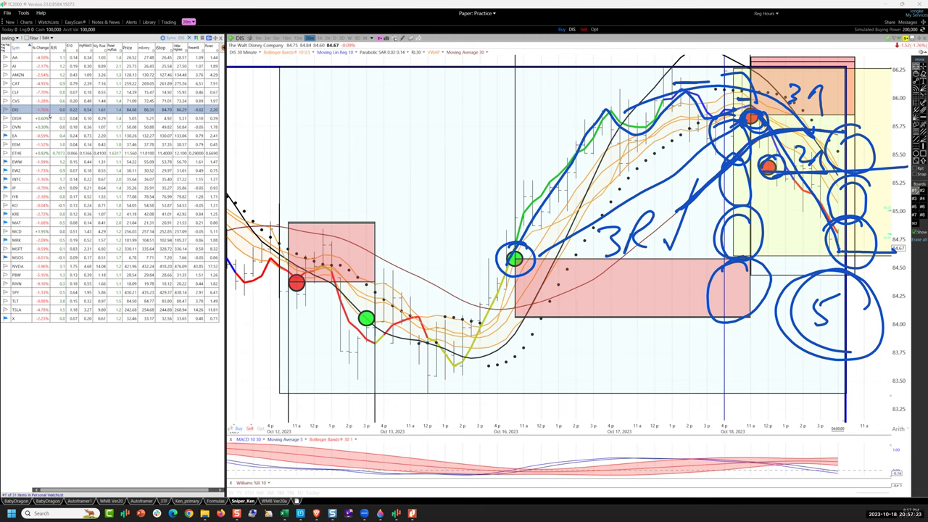
Step: Clear the DIS drawings and switch through DISH to the DVN chart
{"action": "key", "text": "Escape"}
{"action": "left_click", "coordinate": [16, 118]}
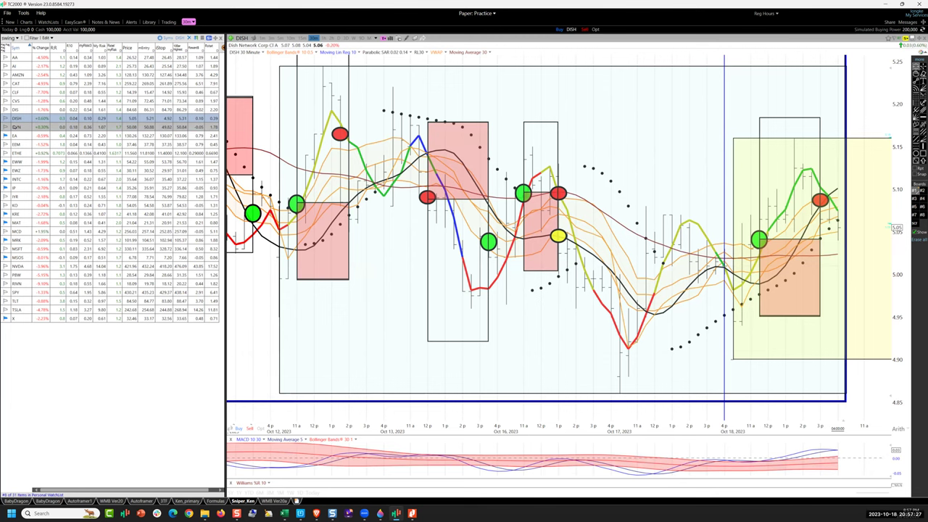
{"action": "left_click", "coordinate": [16, 127]}
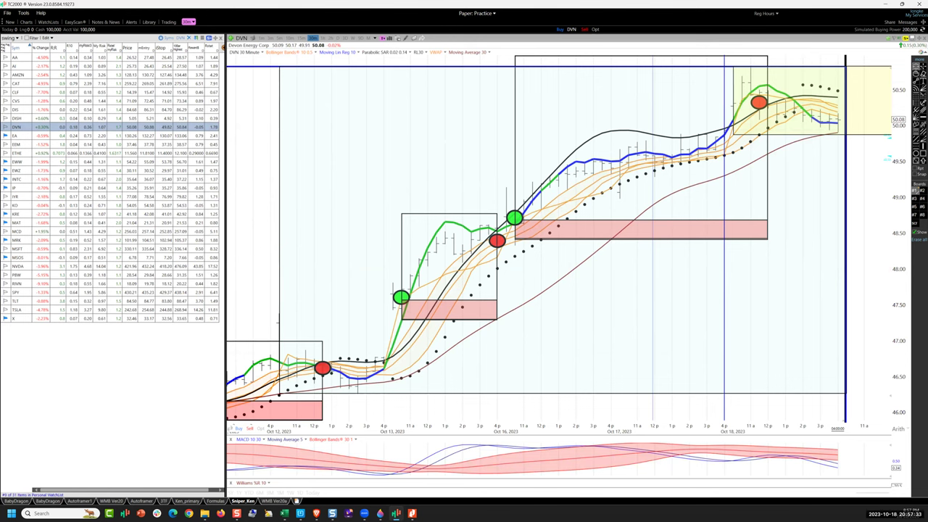
Step: Trace DVN's move up, loop the latest red signal with stacked loops down to the red zone, then open EA
{"action": "mouse_move", "coordinate": [522, 195]}
{"action": "left_mouse_down"}
{"action": "mouse_move", "coordinate": [530, 211]}
{"action": "mouse_move", "coordinate": [725, 138]}
{"action": "mouse_move", "coordinate": [736, 73]}
{"action": "mouse_move", "coordinate": [749, 63]}
{"action": "mouse_move", "coordinate": [758, 102]}
{"action": "mouse_move", "coordinate": [882, 97]}
{"action": "left_mouse_up"}
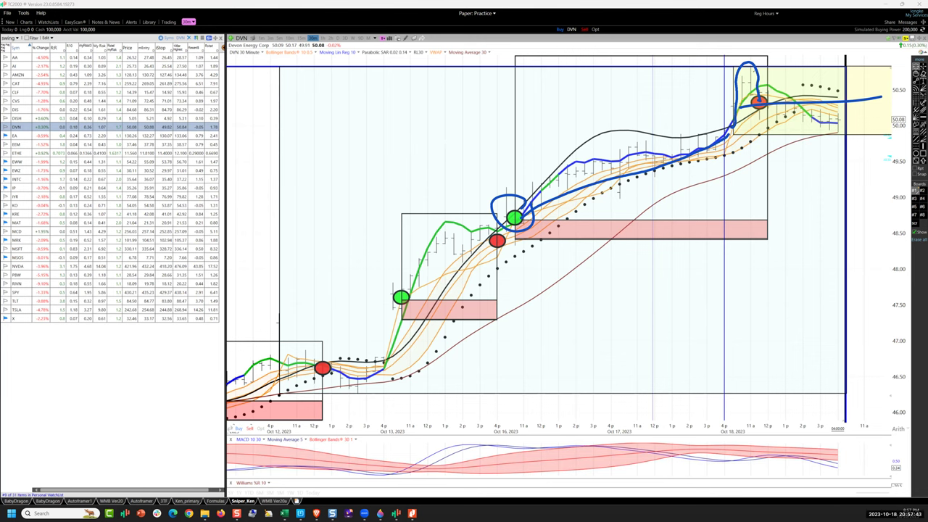
{"action": "left_click_drag", "start_coordinate": [746, 96], "coordinate": [776, 88]}
{"action": "mouse_move", "coordinate": [738, 116]}
{"action": "left_mouse_down"}
{"action": "mouse_move", "coordinate": [752, 93]}
{"action": "mouse_move", "coordinate": [784, 89]}
{"action": "mouse_move", "coordinate": [855, 113]}
{"action": "left_mouse_up"}
{"action": "left_click_drag", "start_coordinate": [757, 91], "coordinate": [776, 105]}
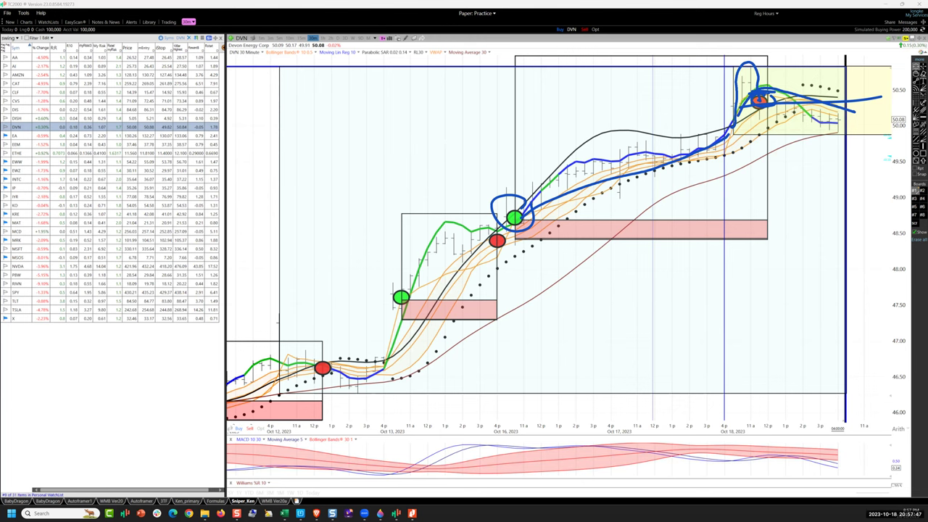
{"action": "mouse_move", "coordinate": [754, 231]}
{"action": "left_mouse_down"}
{"action": "mouse_move", "coordinate": [773, 198]}
{"action": "mouse_move", "coordinate": [758, 168]}
{"action": "mouse_move", "coordinate": [757, 115]}
{"action": "left_mouse_up"}
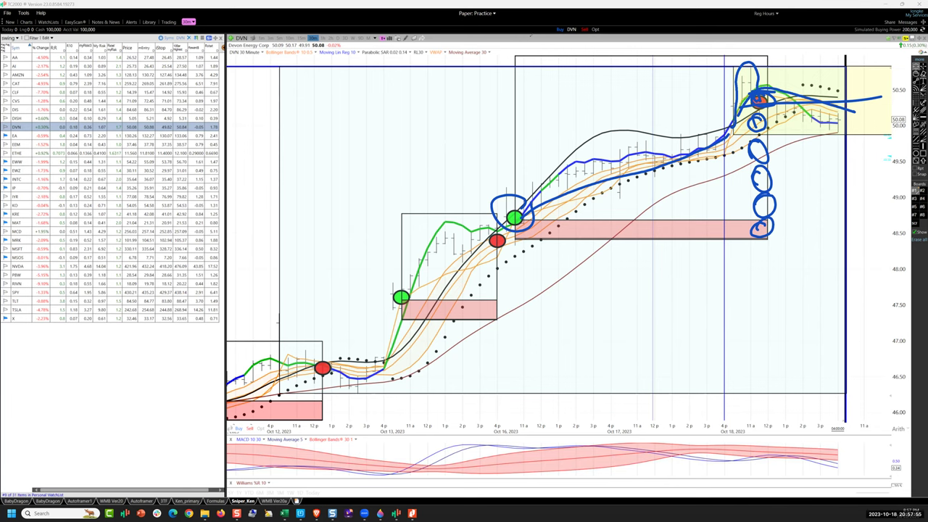
{"action": "left_click", "coordinate": [24, 137]}
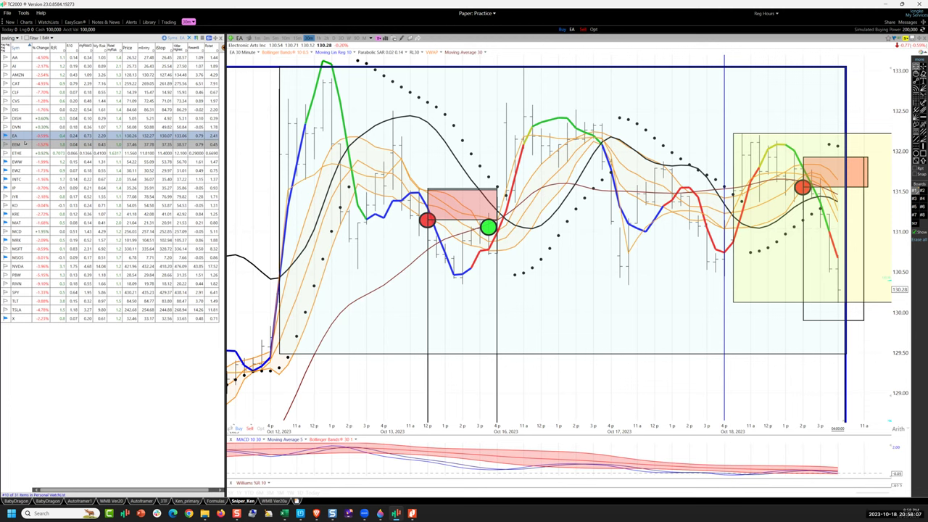
Step: Step through the EEM, ETHE, EWW, EWZ and INTC charts to reach IP
{"action": "key", "text": "Down"}
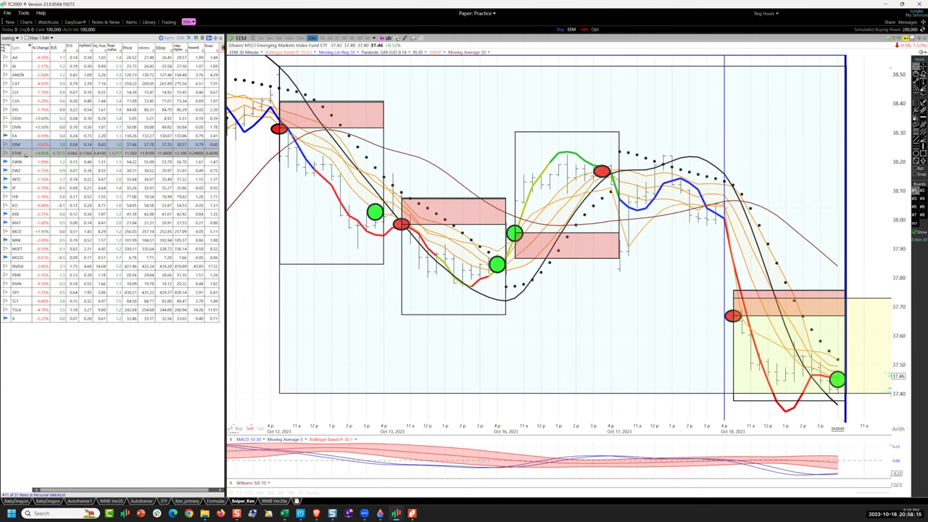
{"action": "left_click", "coordinate": [25, 154]}
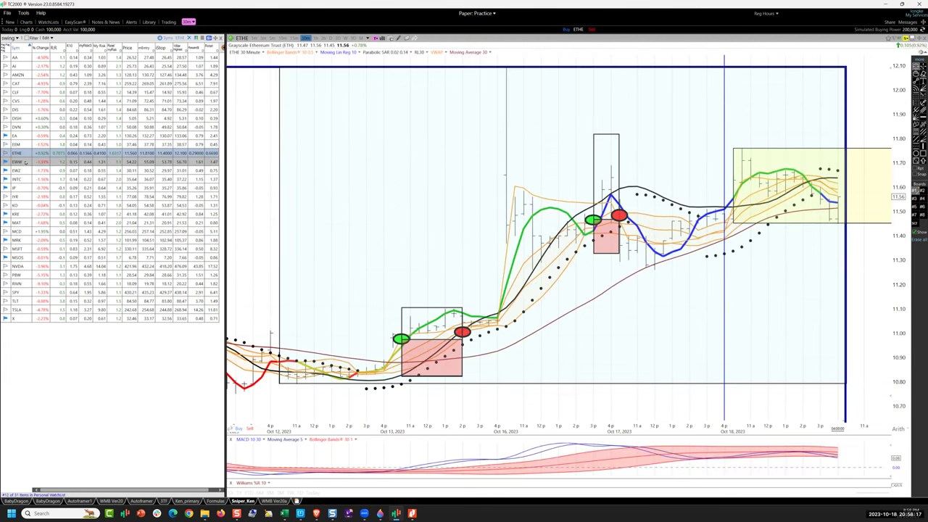
{"action": "key", "text": "Down"}
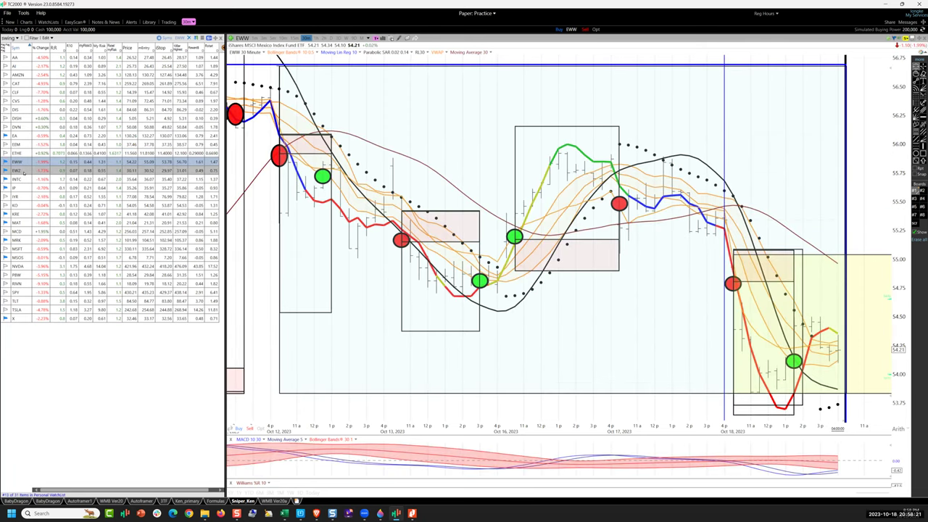
{"action": "left_click", "coordinate": [26, 170]}
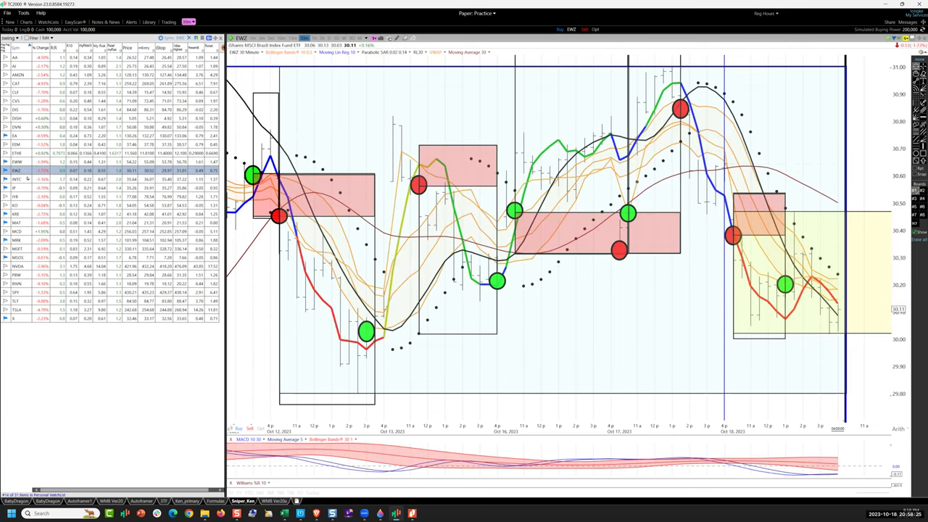
{"action": "left_click", "coordinate": [26, 178]}
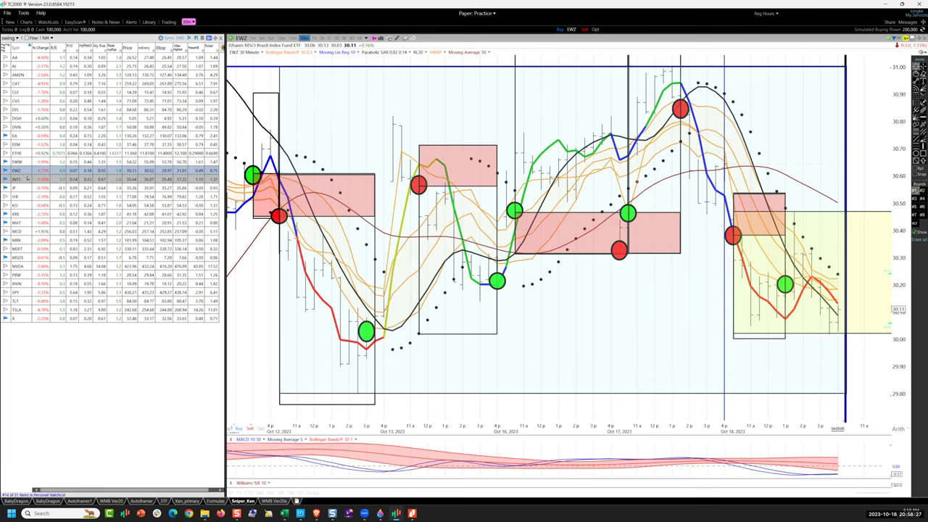
{"action": "left_click", "coordinate": [26, 179]}
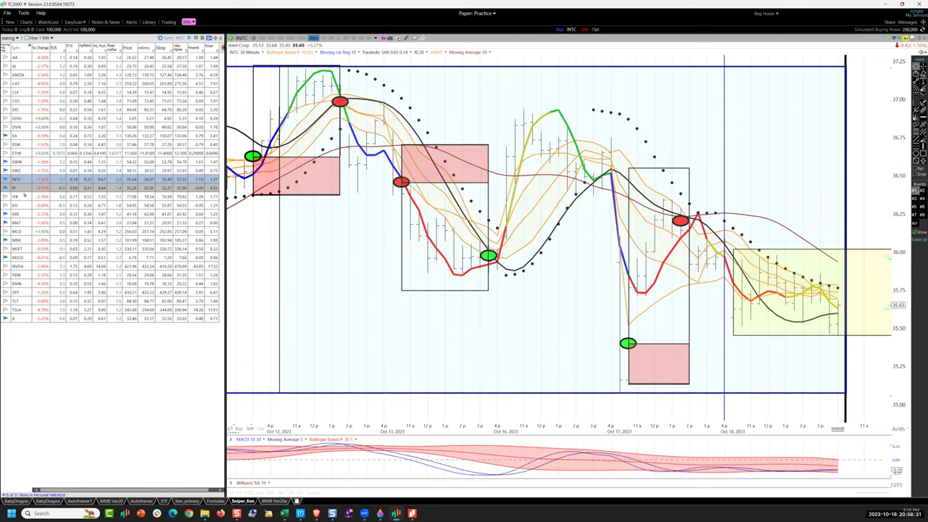
{"action": "left_click", "coordinate": [24, 190]}
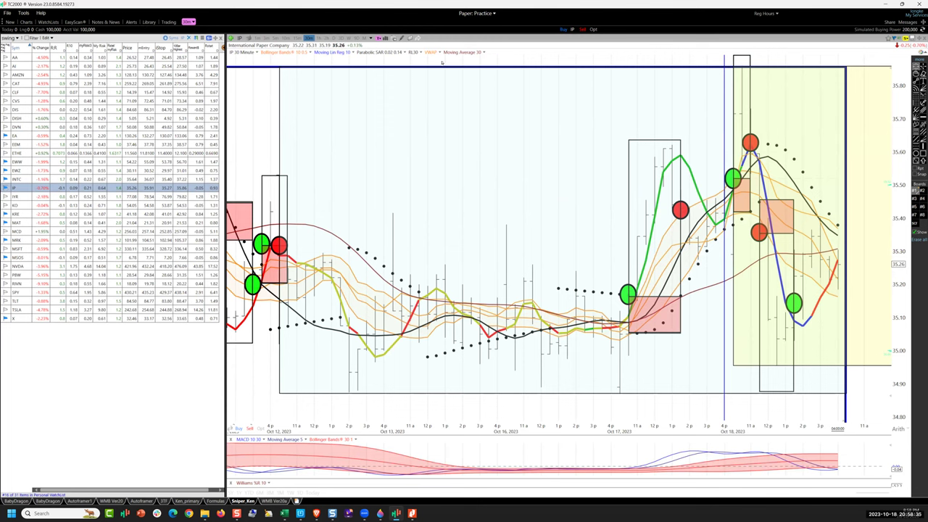
Step: Circle IP's green entry marker, trace the run up to the peak and scribble near the chart top
{"action": "mouse_move", "coordinate": [743, 172]}
{"action": "left_mouse_down"}
{"action": "mouse_move", "coordinate": [738, 166]}
{"action": "mouse_move", "coordinate": [724, 190]}
{"action": "mouse_move", "coordinate": [745, 174]}
{"action": "left_mouse_up"}
{"action": "left_click_drag", "start_coordinate": [629, 292], "coordinate": [686, 215]}
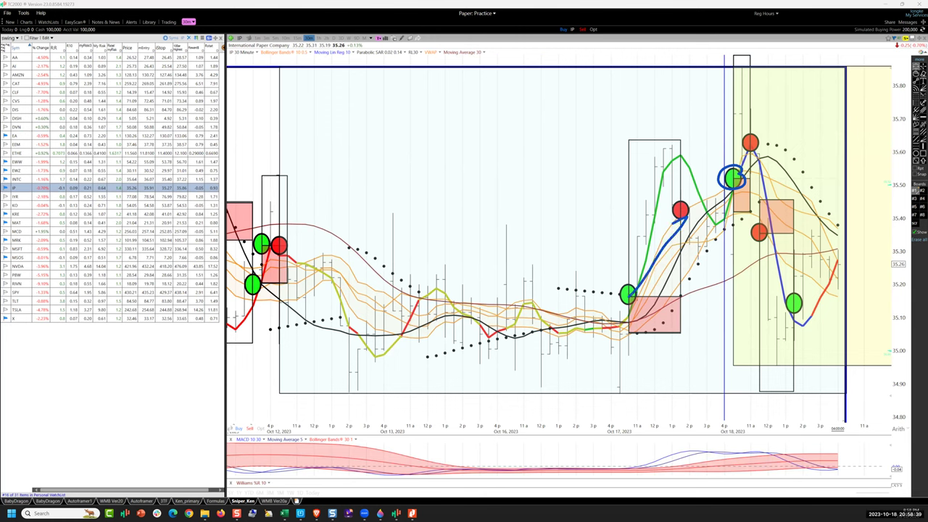
{"action": "mouse_move", "coordinate": [631, 277]}
{"action": "left_mouse_down"}
{"action": "mouse_move", "coordinate": [681, 150]}
{"action": "mouse_move", "coordinate": [706, 231]}
{"action": "mouse_move", "coordinate": [721, 238]}
{"action": "mouse_move", "coordinate": [742, 132]}
{"action": "mouse_move", "coordinate": [769, 78]}
{"action": "left_mouse_up"}
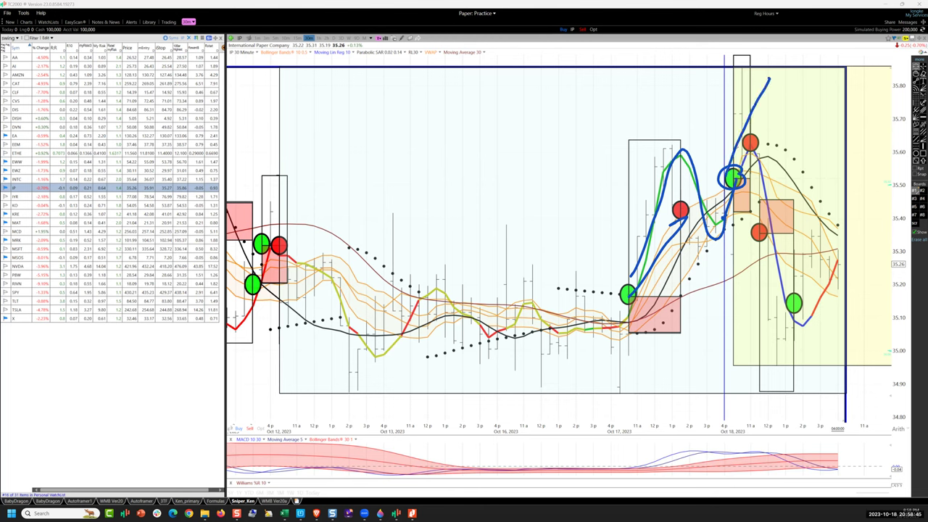
{"action": "mouse_move", "coordinate": [726, 169]}
{"action": "left_mouse_down"}
{"action": "mouse_move", "coordinate": [729, 62]}
{"action": "mouse_move", "coordinate": [772, 61]}
{"action": "mouse_move", "coordinate": [736, 61]}
{"action": "mouse_move", "coordinate": [762, 108]}
{"action": "mouse_move", "coordinate": [759, 135]}
{"action": "mouse_move", "coordinate": [824, 134]}
{"action": "left_mouse_up"}
{"action": "mouse_move", "coordinate": [730, 70]}
{"action": "left_mouse_down"}
{"action": "mouse_move", "coordinate": [809, 71]}
{"action": "mouse_move", "coordinate": [778, 72]}
{"action": "mouse_move", "coordinate": [824, 96]}
{"action": "mouse_move", "coordinate": [829, 120]}
{"action": "left_mouse_up"}
Step: Circle the upper and lower red markers and the lower green marker, with stacked circles beneath it
{"action": "mouse_move", "coordinate": [770, 154]}
{"action": "left_mouse_down"}
{"action": "mouse_move", "coordinate": [747, 156]}
{"action": "mouse_move", "coordinate": [754, 171]}
{"action": "left_mouse_up"}
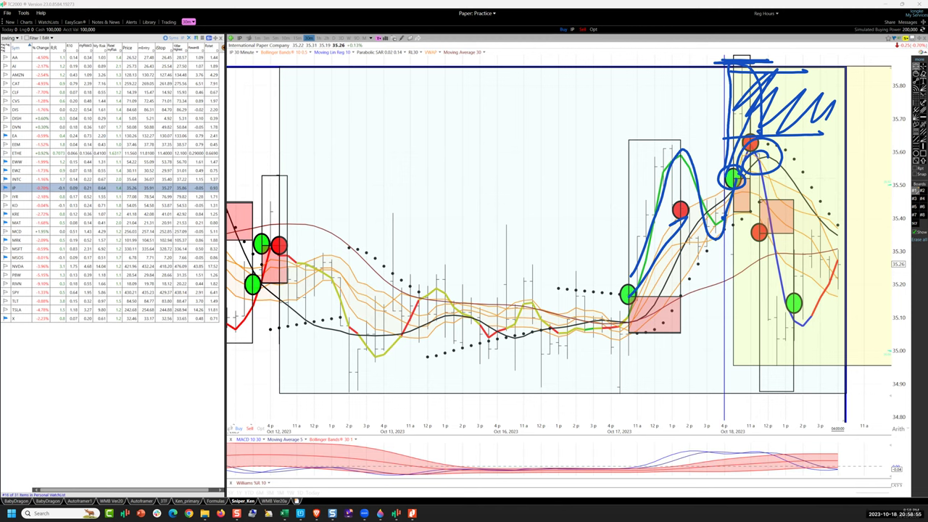
{"action": "mouse_move", "coordinate": [760, 197]}
{"action": "left_mouse_down"}
{"action": "mouse_move", "coordinate": [752, 234]}
{"action": "mouse_move", "coordinate": [786, 204]}
{"action": "mouse_move", "coordinate": [793, 226]}
{"action": "mouse_move", "coordinate": [758, 248]}
{"action": "mouse_move", "coordinate": [770, 372]}
{"action": "mouse_move", "coordinate": [787, 313]}
{"action": "mouse_move", "coordinate": [781, 364]}
{"action": "mouse_move", "coordinate": [827, 364]}
{"action": "mouse_move", "coordinate": [782, 303]}
{"action": "mouse_move", "coordinate": [822, 319]}
{"action": "mouse_move", "coordinate": [802, 330]}
{"action": "left_mouse_up"}
{"action": "left_click_drag", "start_coordinate": [799, 297], "coordinate": [788, 310]}
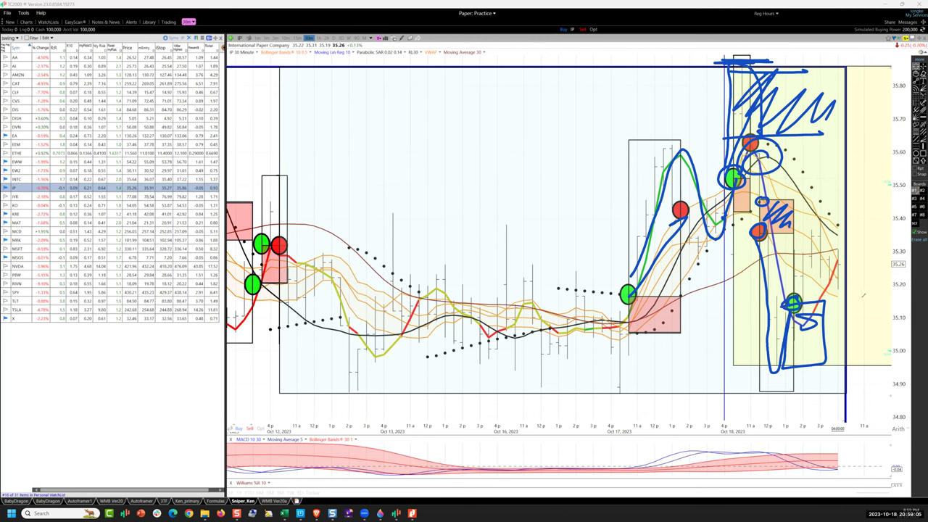
{"action": "mouse_move", "coordinate": [792, 235]}
{"action": "left_mouse_down"}
{"action": "mouse_move", "coordinate": [779, 247]}
{"action": "mouse_move", "coordinate": [792, 267]}
{"action": "left_mouse_up"}
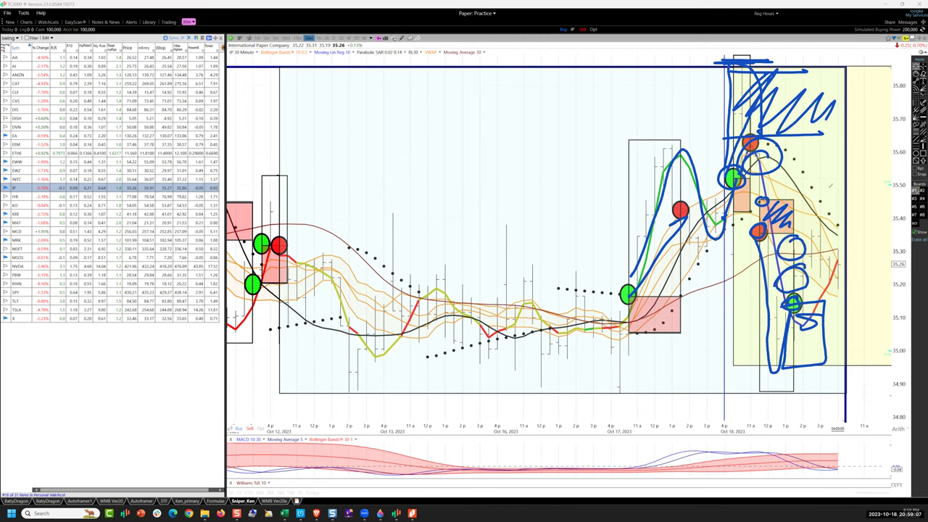
Step: Add an arrow to the top scribble, underline the lower area, write a circled 3, then advance to IYR
{"action": "mouse_move", "coordinate": [654, 105]}
{"action": "left_mouse_down"}
{"action": "mouse_move", "coordinate": [727, 101]}
{"action": "mouse_move", "coordinate": [713, 113]}
{"action": "left_mouse_up"}
{"action": "left_click_drag", "start_coordinate": [771, 342], "coordinate": [840, 337]}
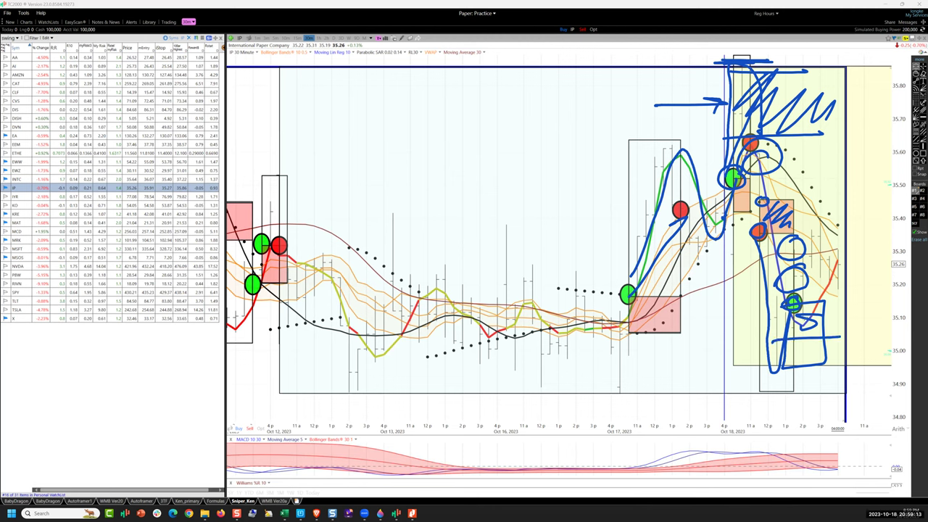
{"action": "left_click_drag", "start_coordinate": [812, 242], "coordinate": [787, 261]}
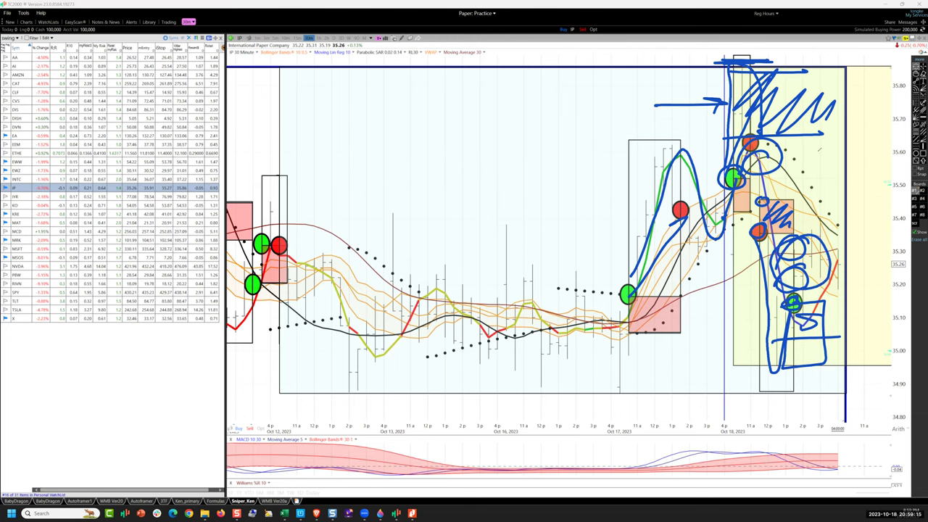
{"action": "left_click_drag", "start_coordinate": [815, 152], "coordinate": [810, 171]}
{"action": "mouse_move", "coordinate": [859, 149]}
{"action": "left_mouse_down"}
{"action": "mouse_move", "coordinate": [804, 190]}
{"action": "mouse_move", "coordinate": [856, 149]}
{"action": "left_mouse_up"}
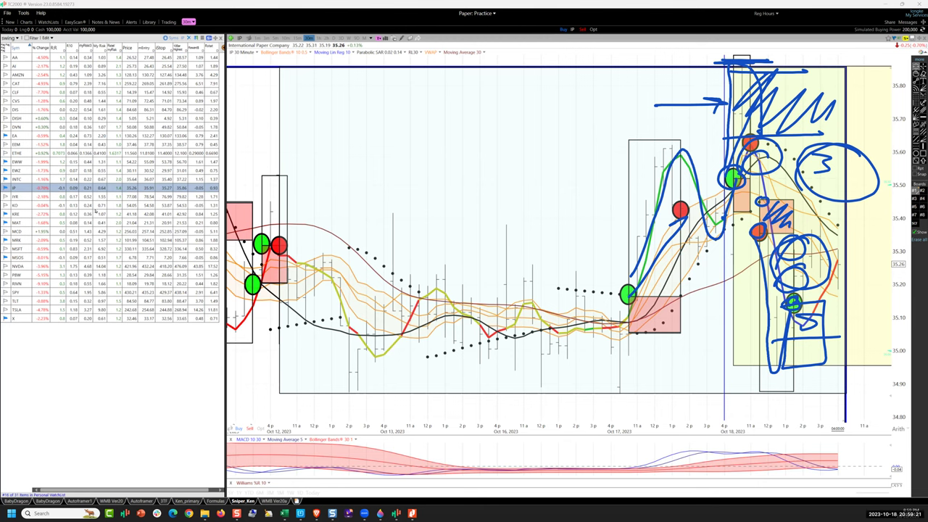
{"action": "key", "text": "Escape"}
Step: Step through the IYR, KO, KRE, MAT and MCD charts to reach Merck (MRK)
{"action": "left_click", "coordinate": [29, 197]}
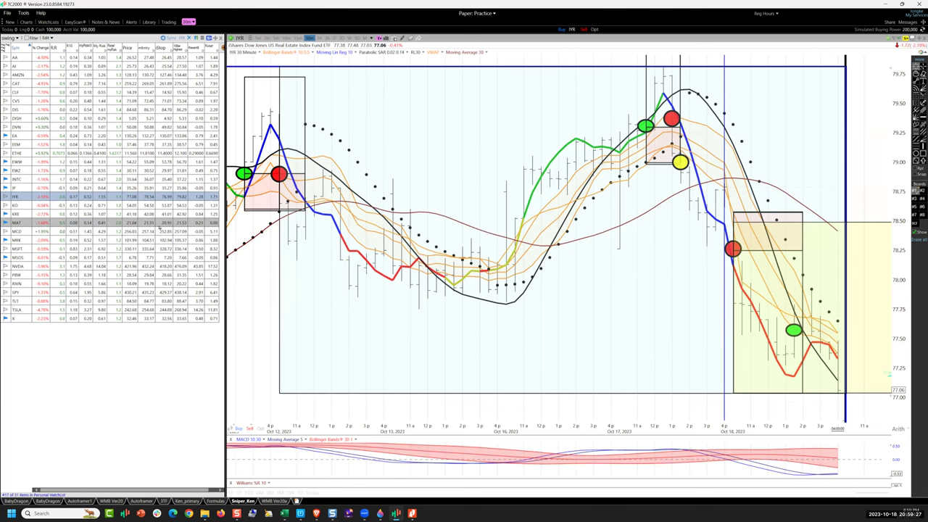
{"action": "left_click", "coordinate": [32, 207]}
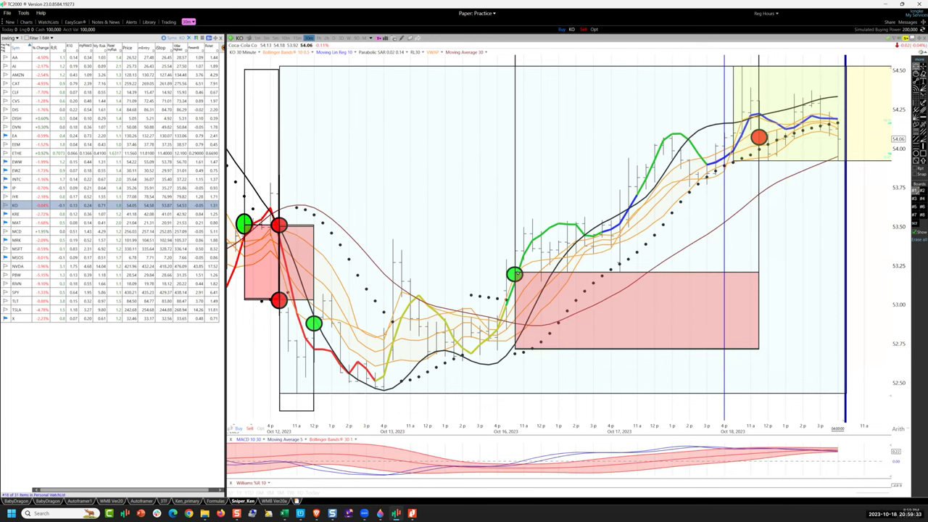
{"action": "key", "text": "Down"}
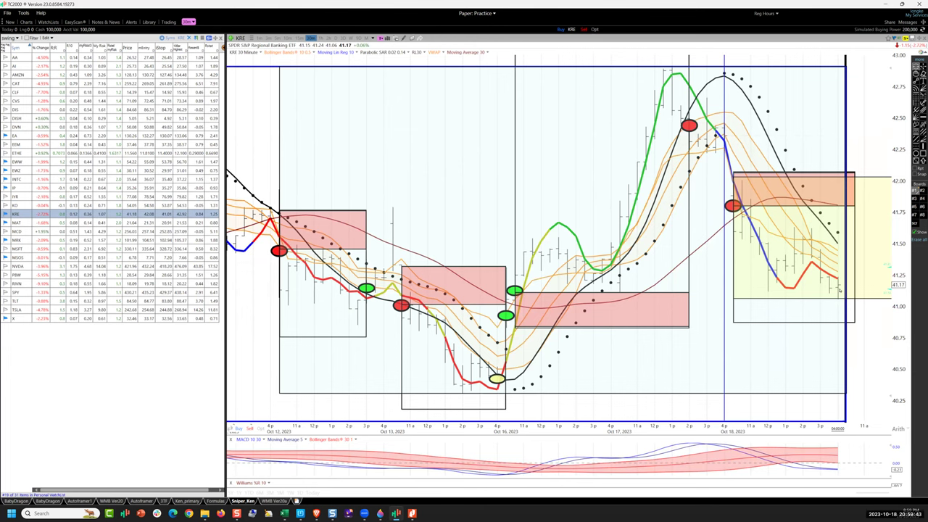
{"action": "key", "text": "space"}
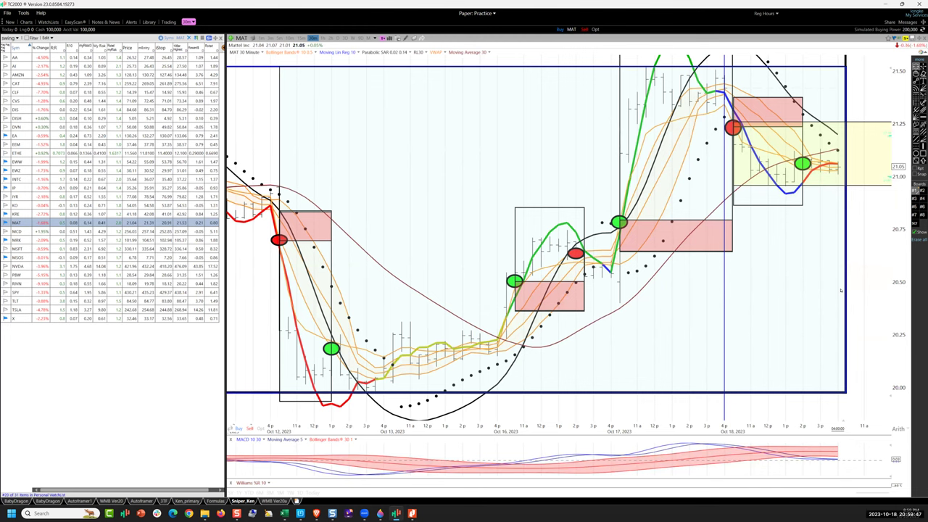
{"action": "key", "text": "space"}
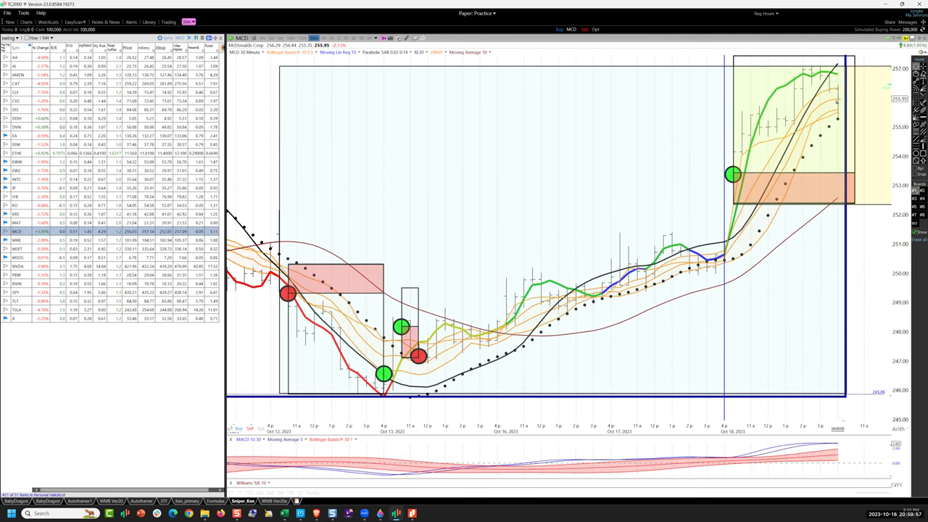
{"action": "key", "text": "space"}
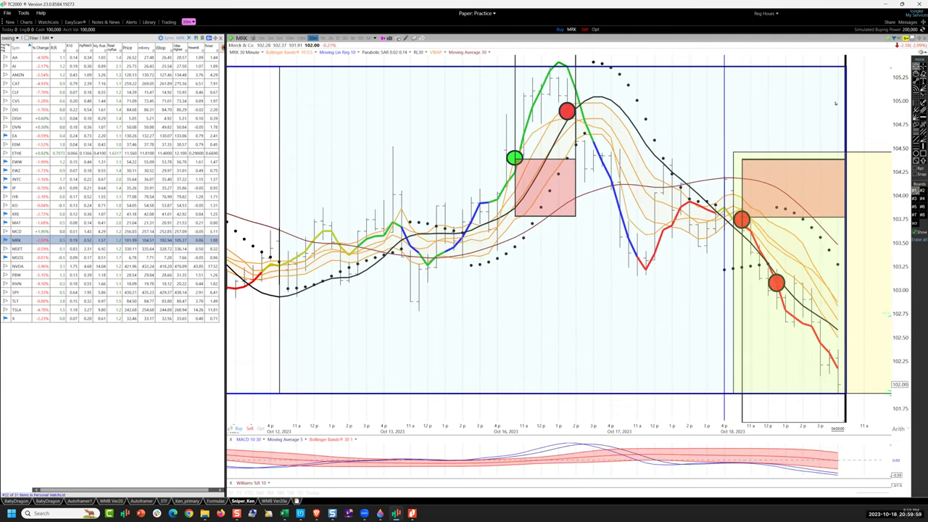